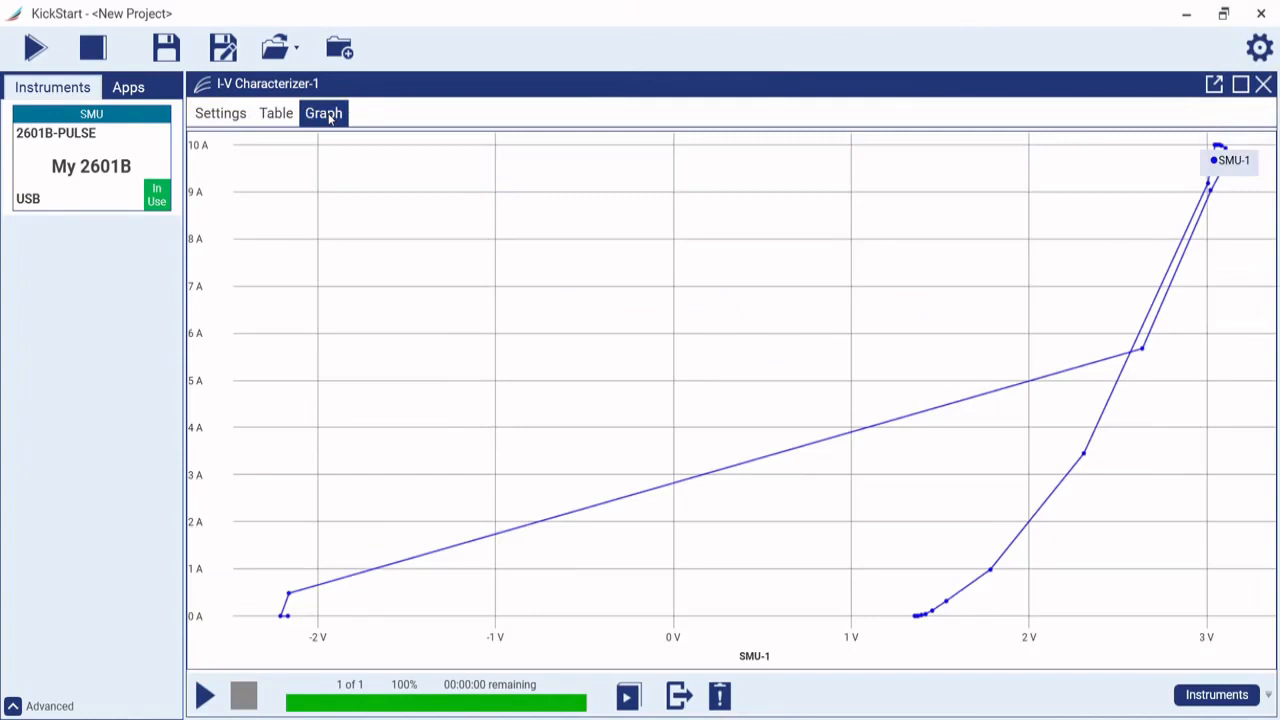
Plot both the current and the voltage of the pulse against time, scaled to fit the data
mouse_move(589, 640)
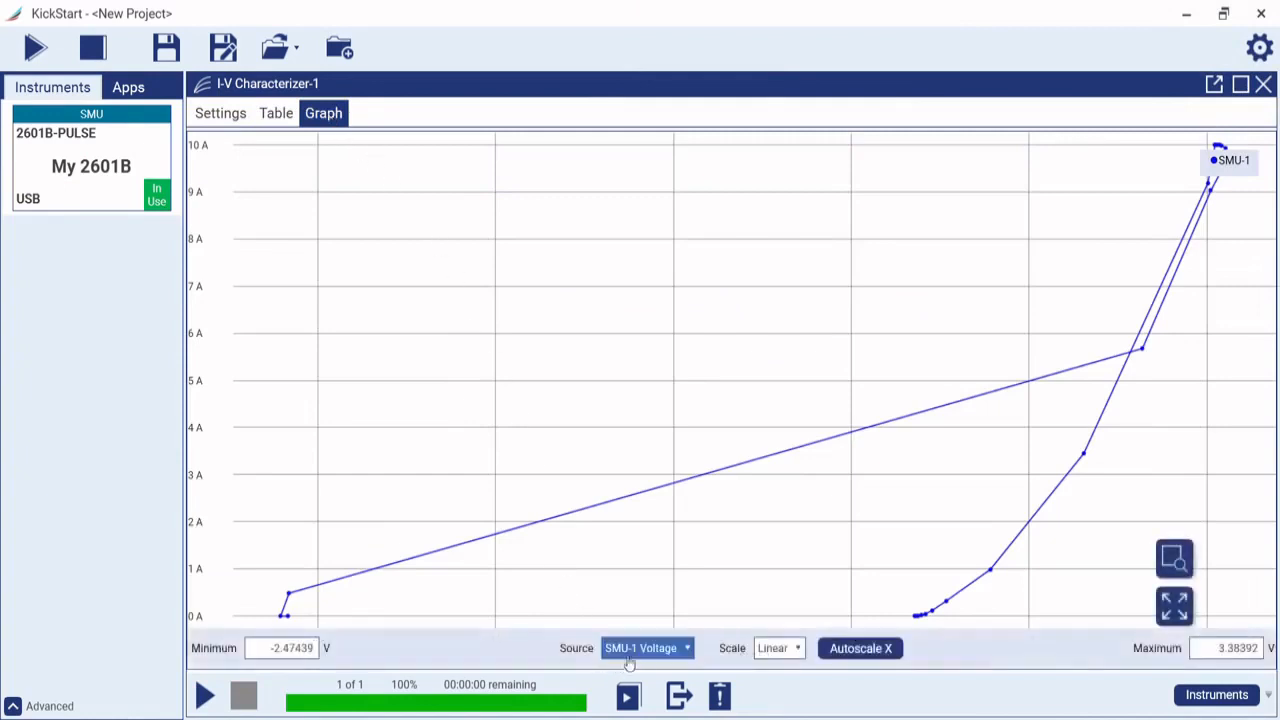
click(688, 652)
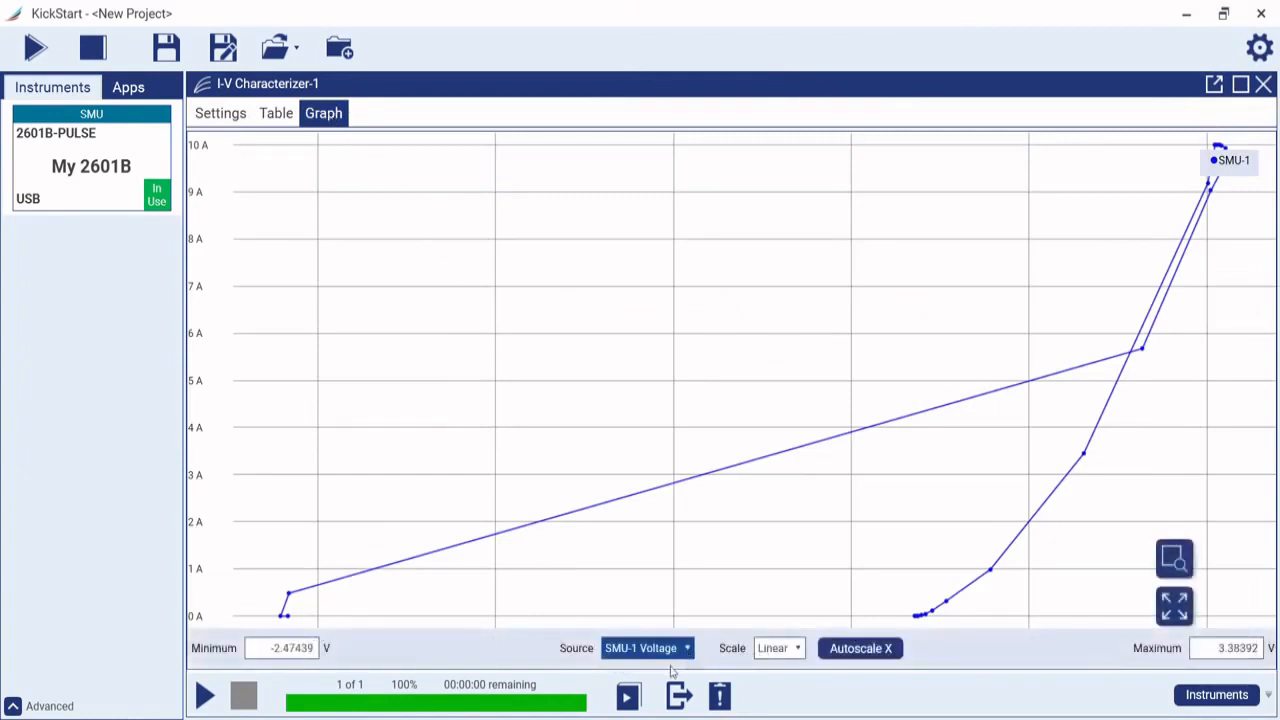
click(672, 672)
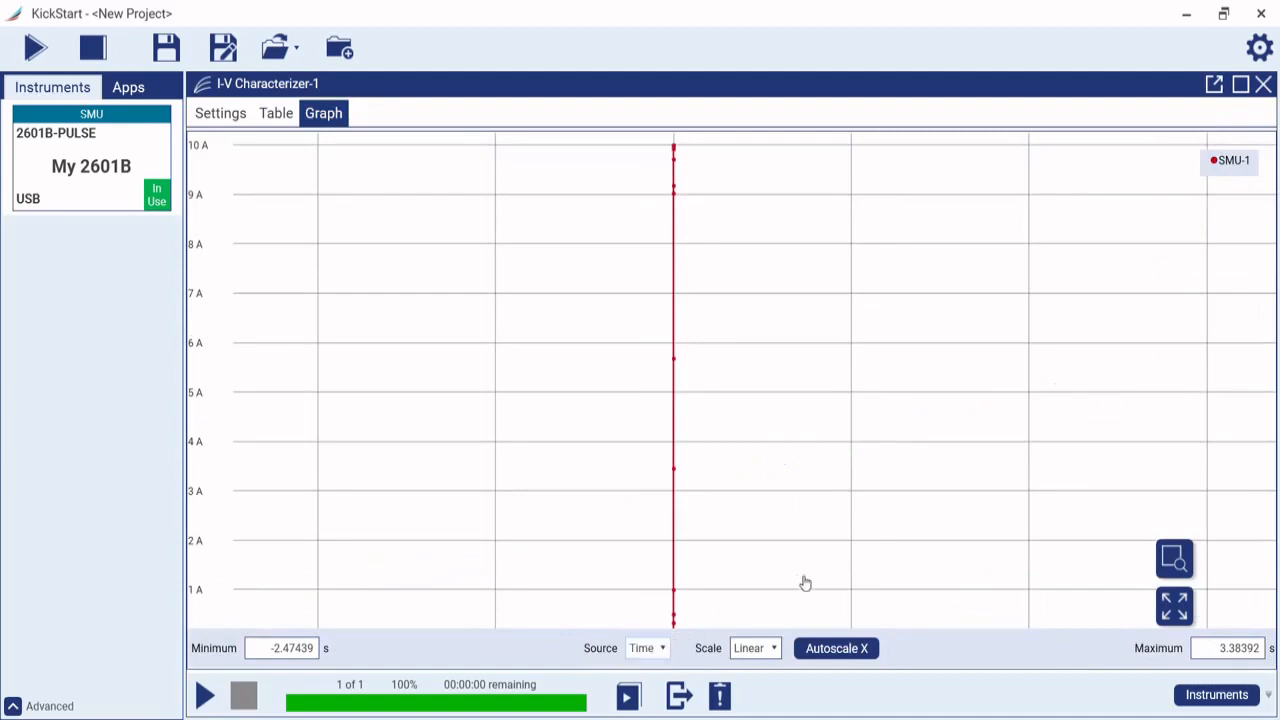
click(1174, 606)
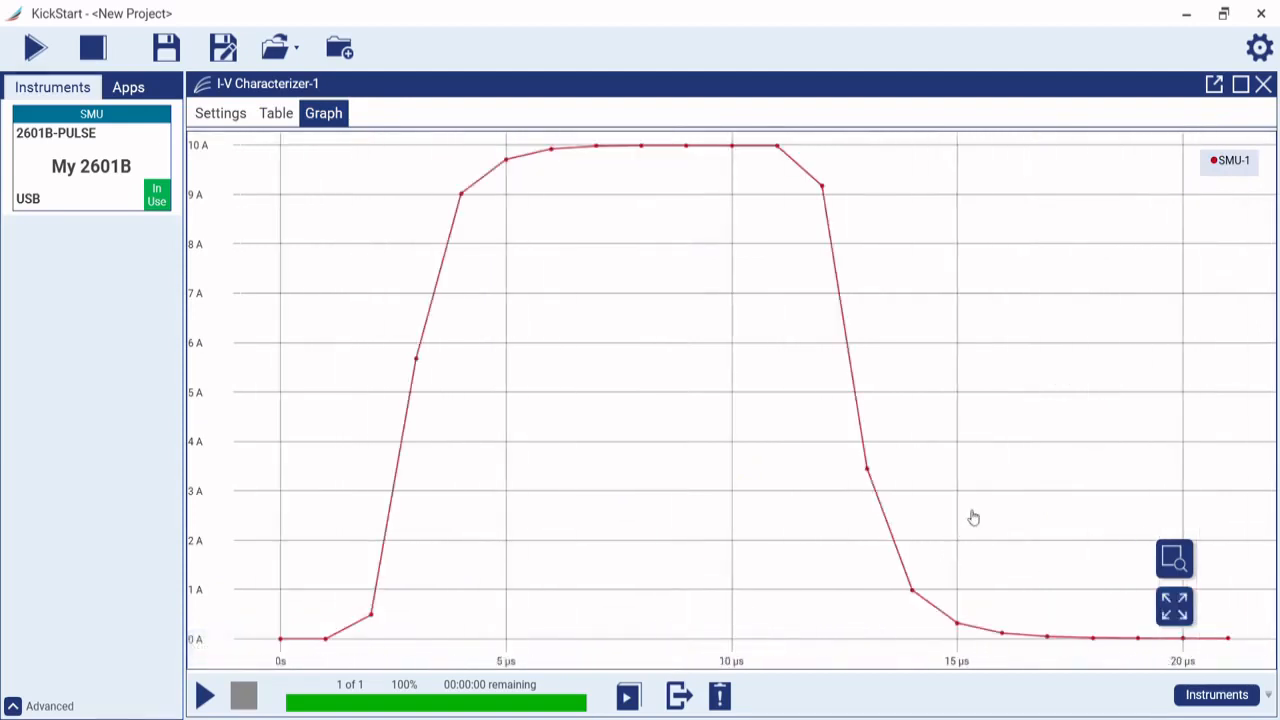
mouse_move(1217, 176)
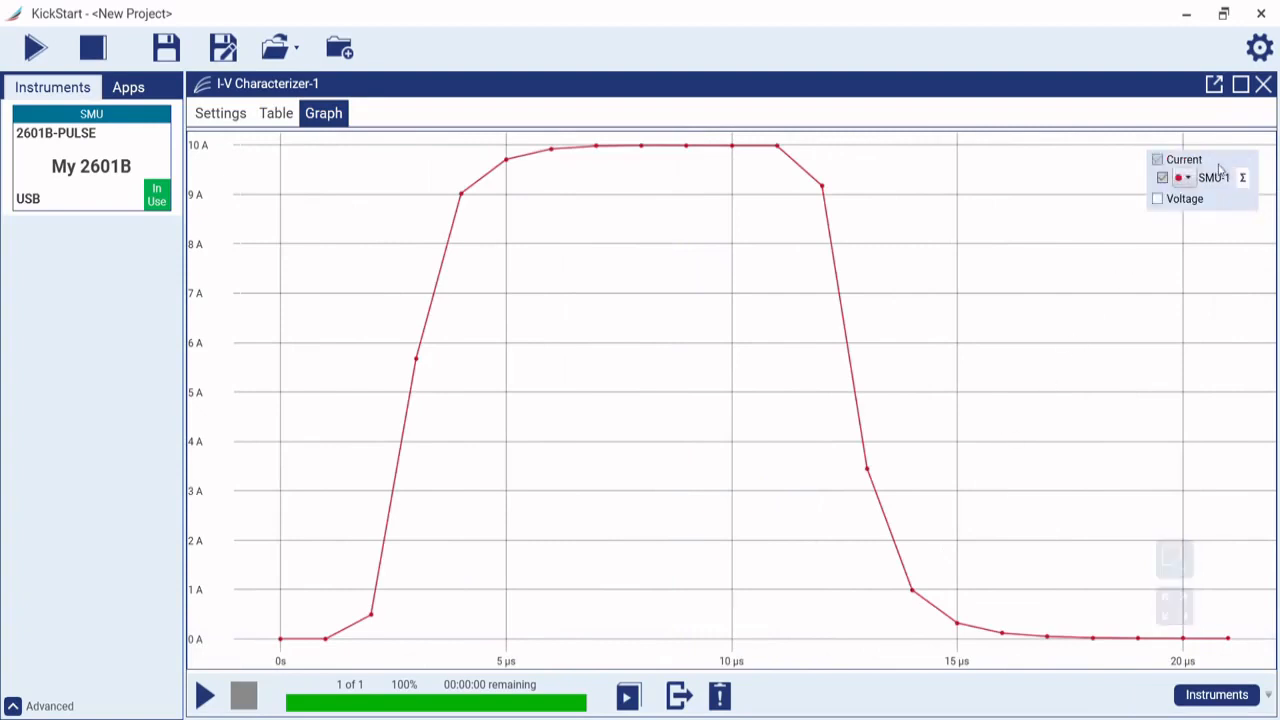
click(1157, 199)
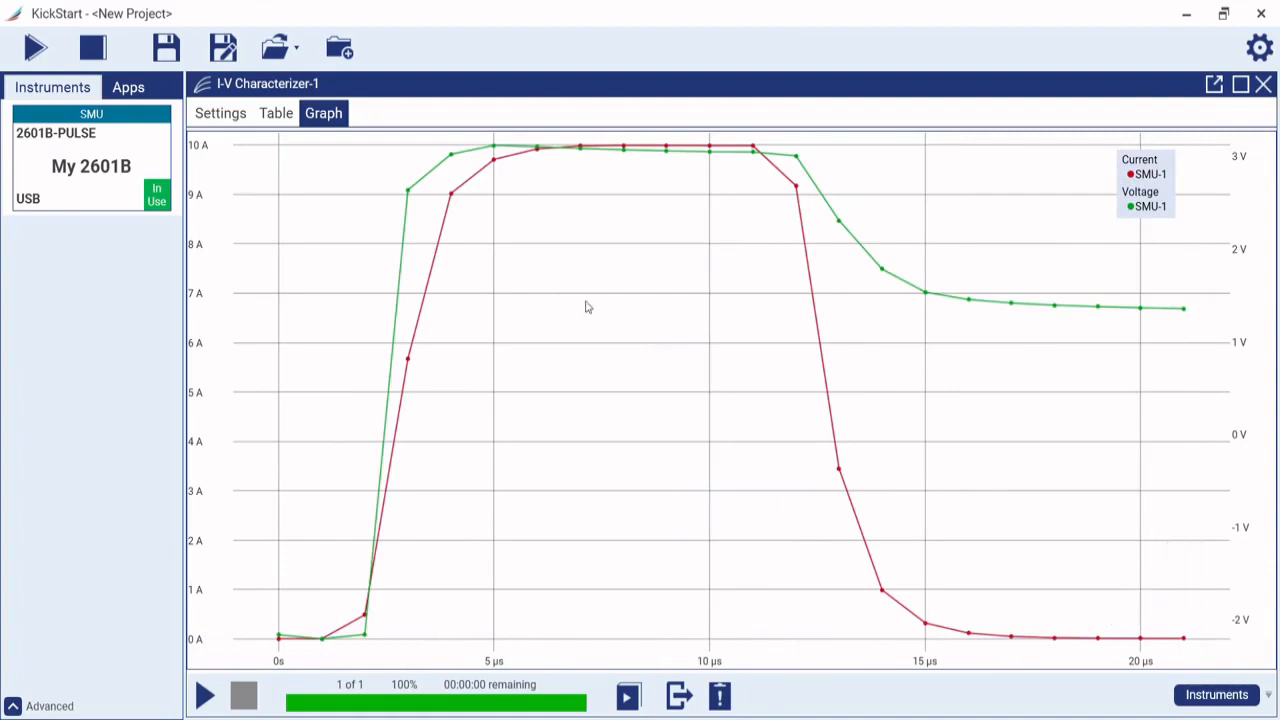
Add two vertical cursors to the graph and position them at 6 µs and 10 µs along the pulse top
click(550, 291)
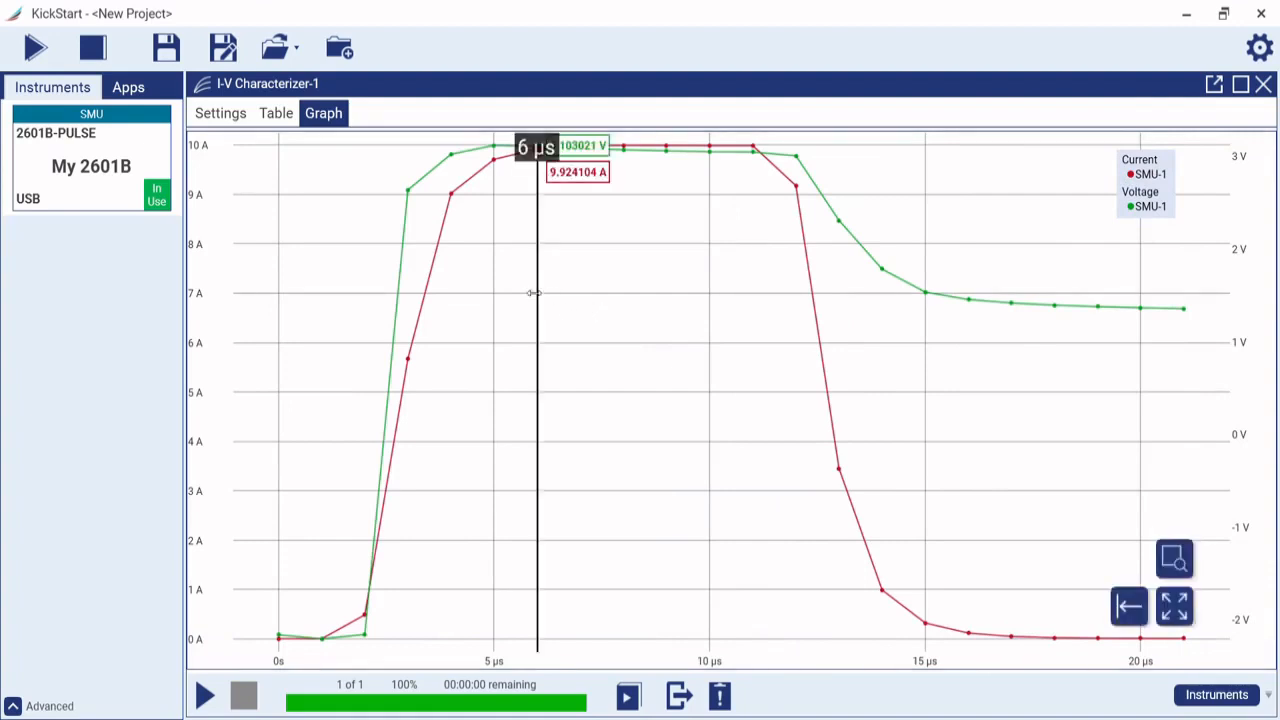
drag(543, 291, 388, 306)
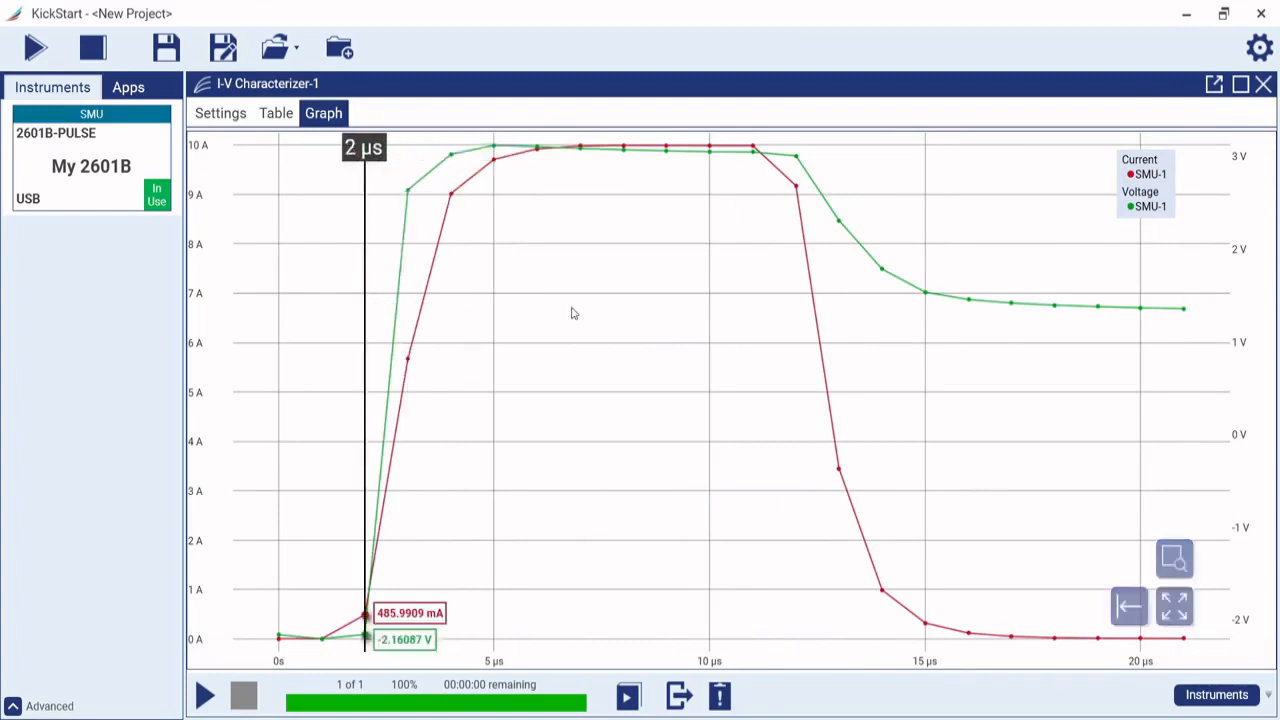
click(623, 323)
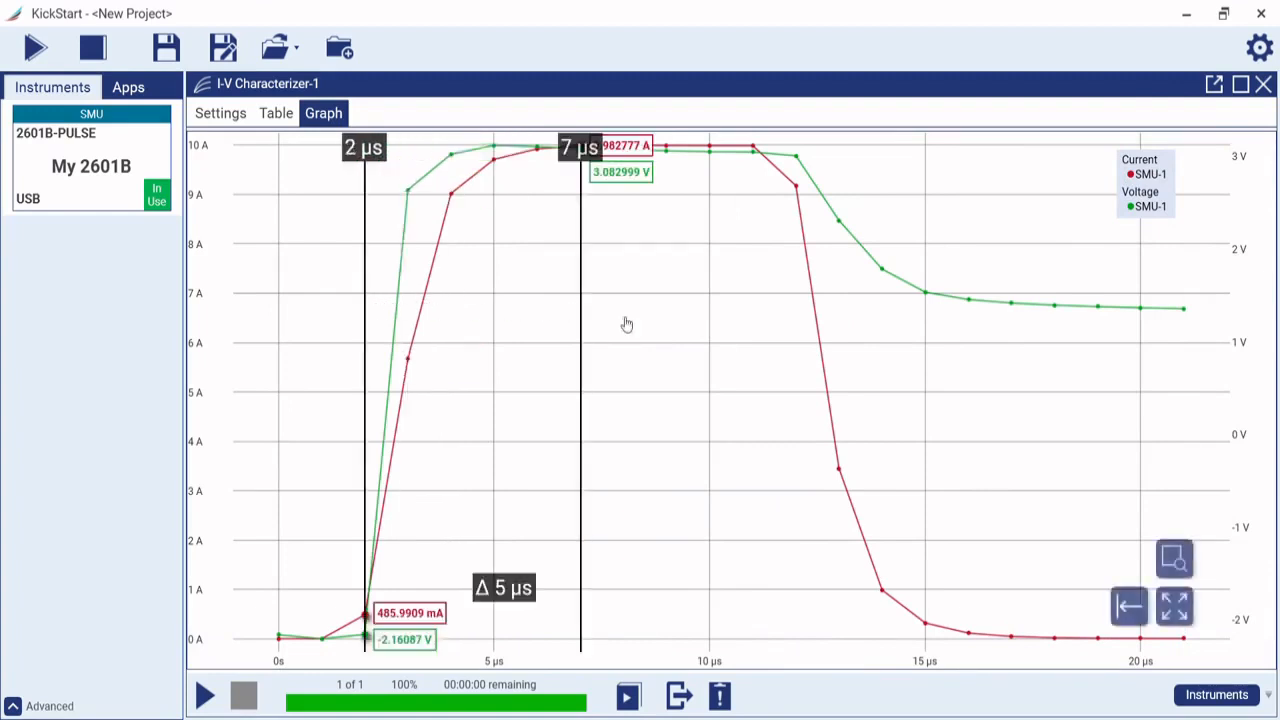
drag(586, 323, 792, 341)
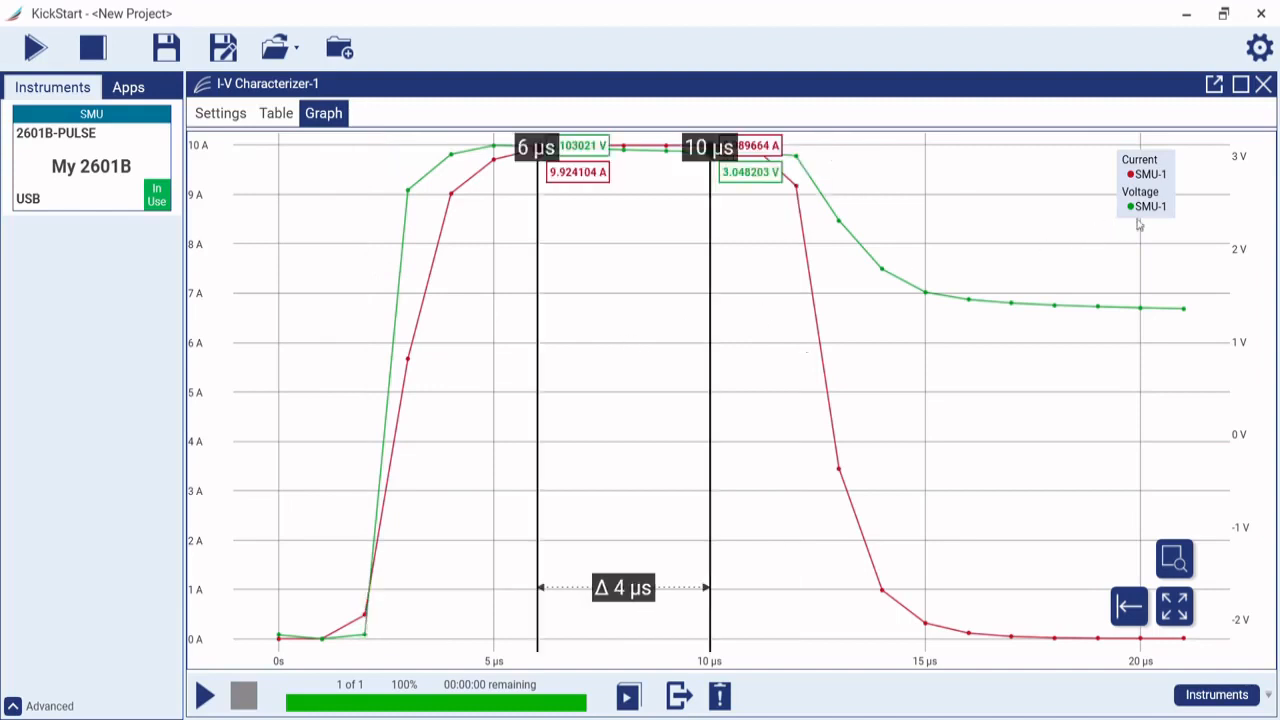
Show the statistics of the SMU-1 current trace for the region between the two cursors
mouse_move(1145, 206)
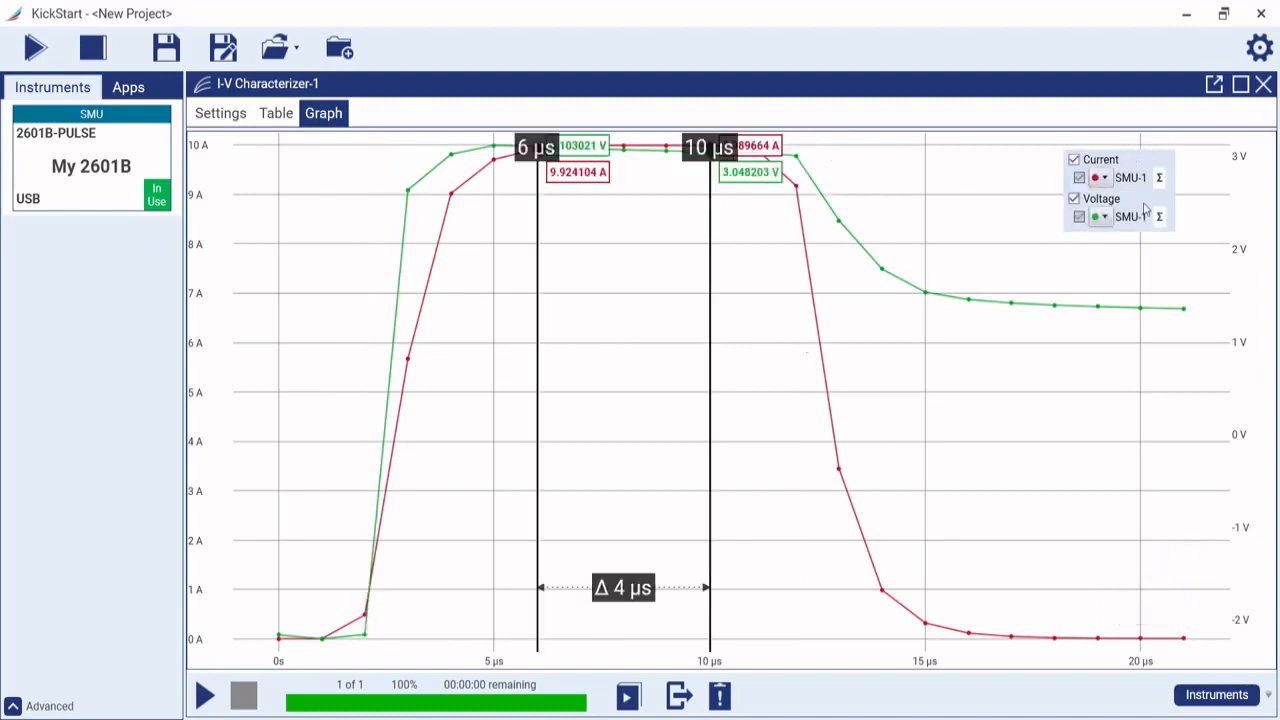
click(1158, 180)
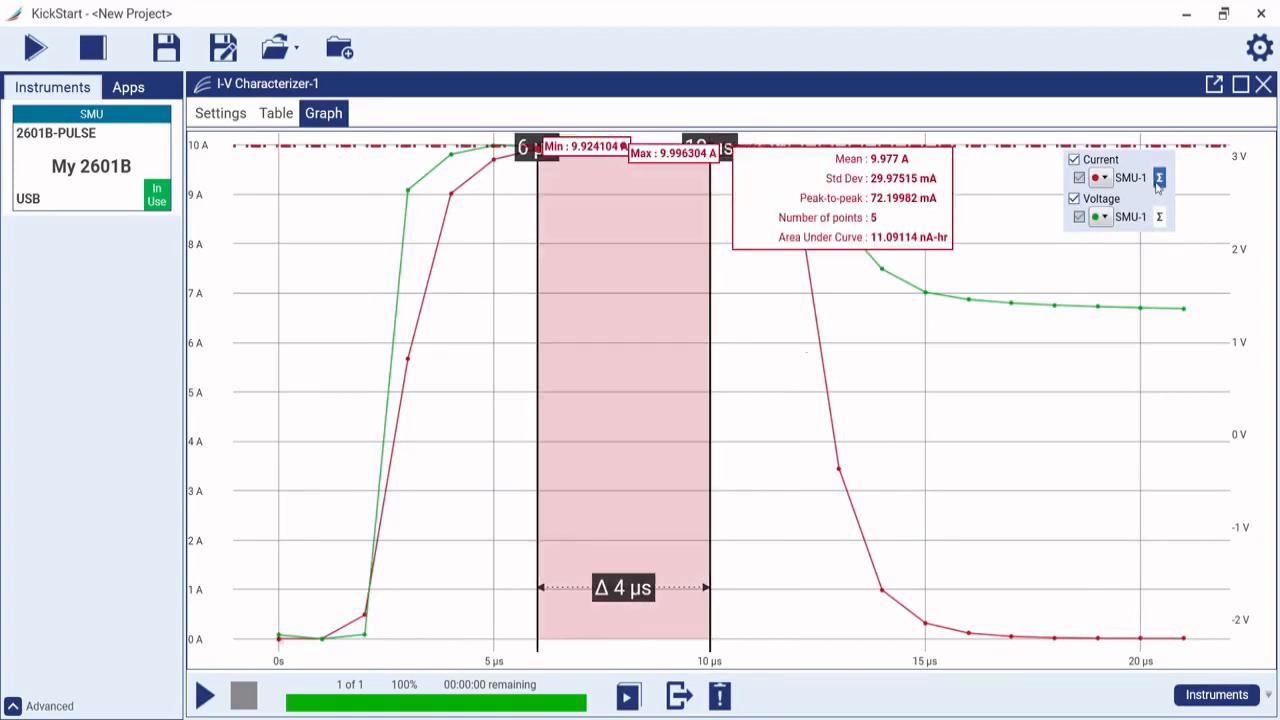
mouse_move(866, 236)
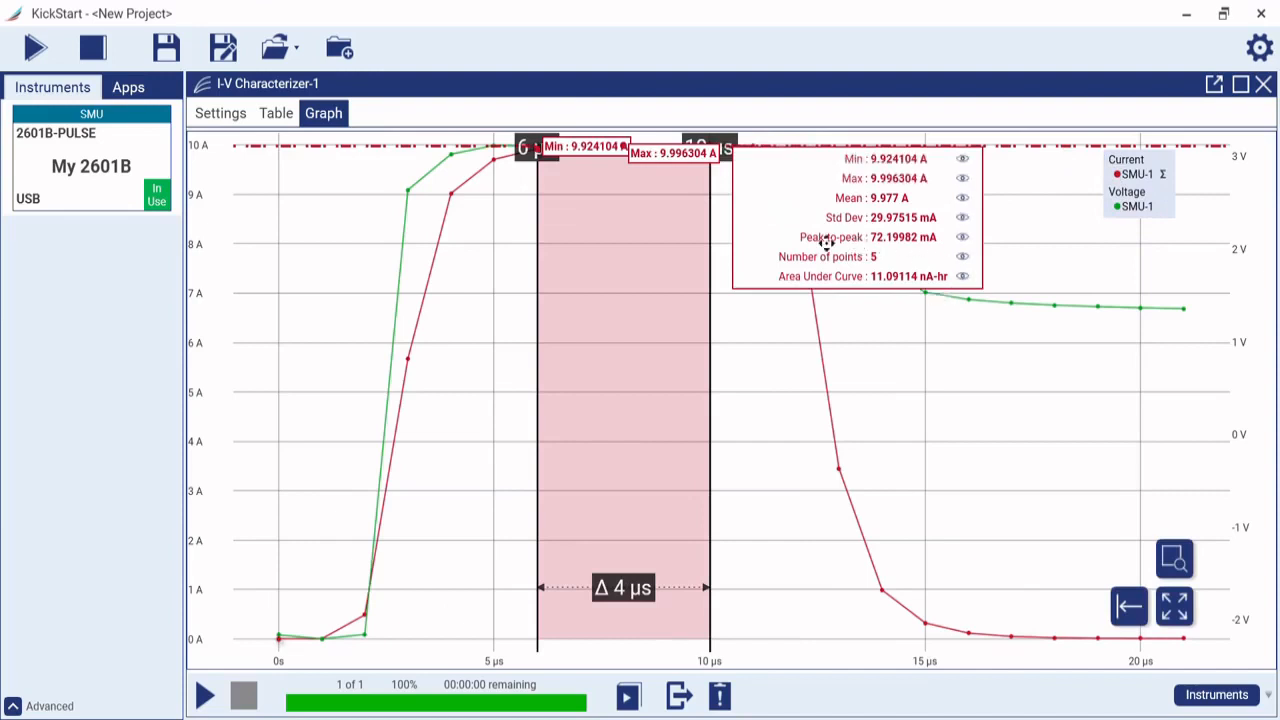
Change the pulse source to a Current Pulse Sweep starting at 1 A with 20 pulses
click(229, 116)
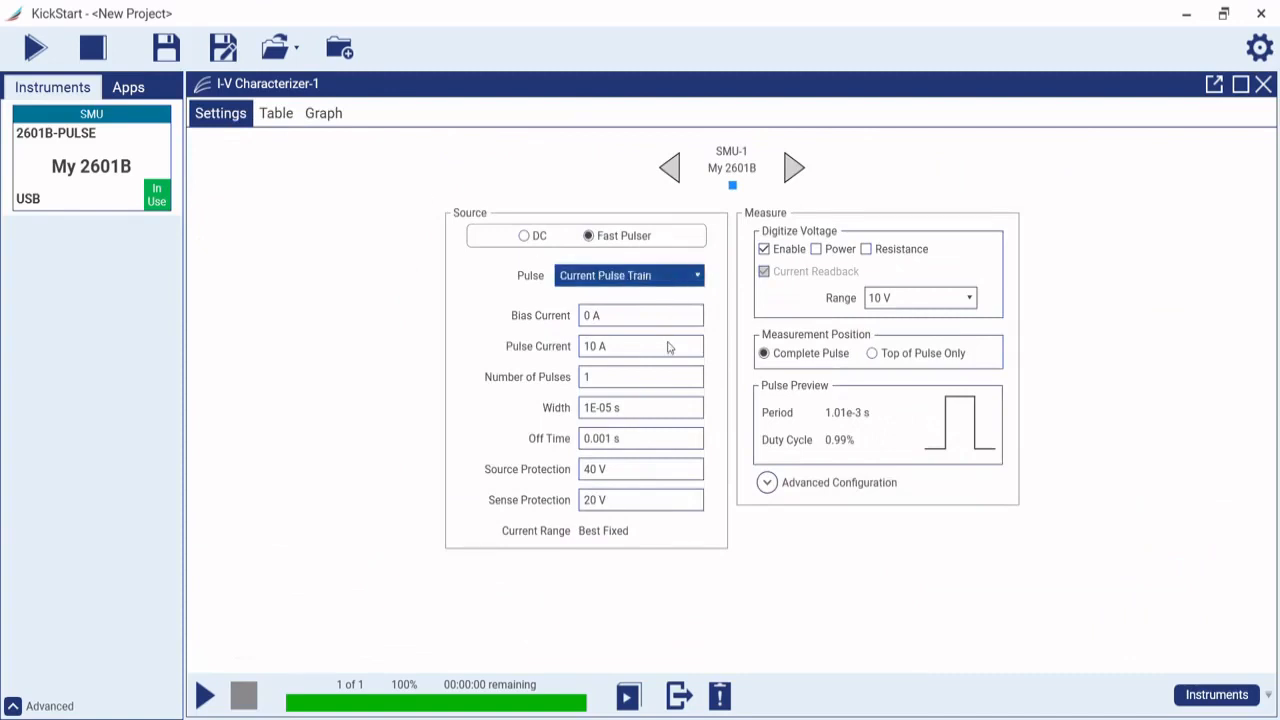
key(Down)
click(644, 401)
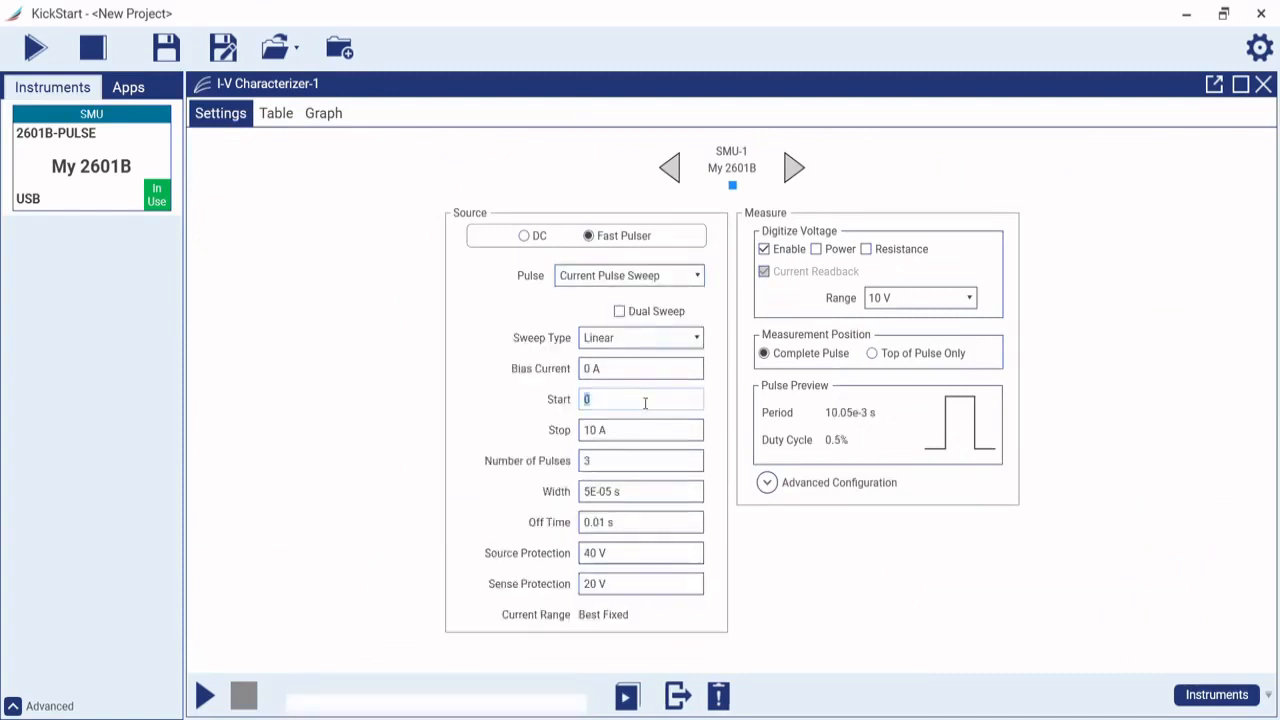
text(1)
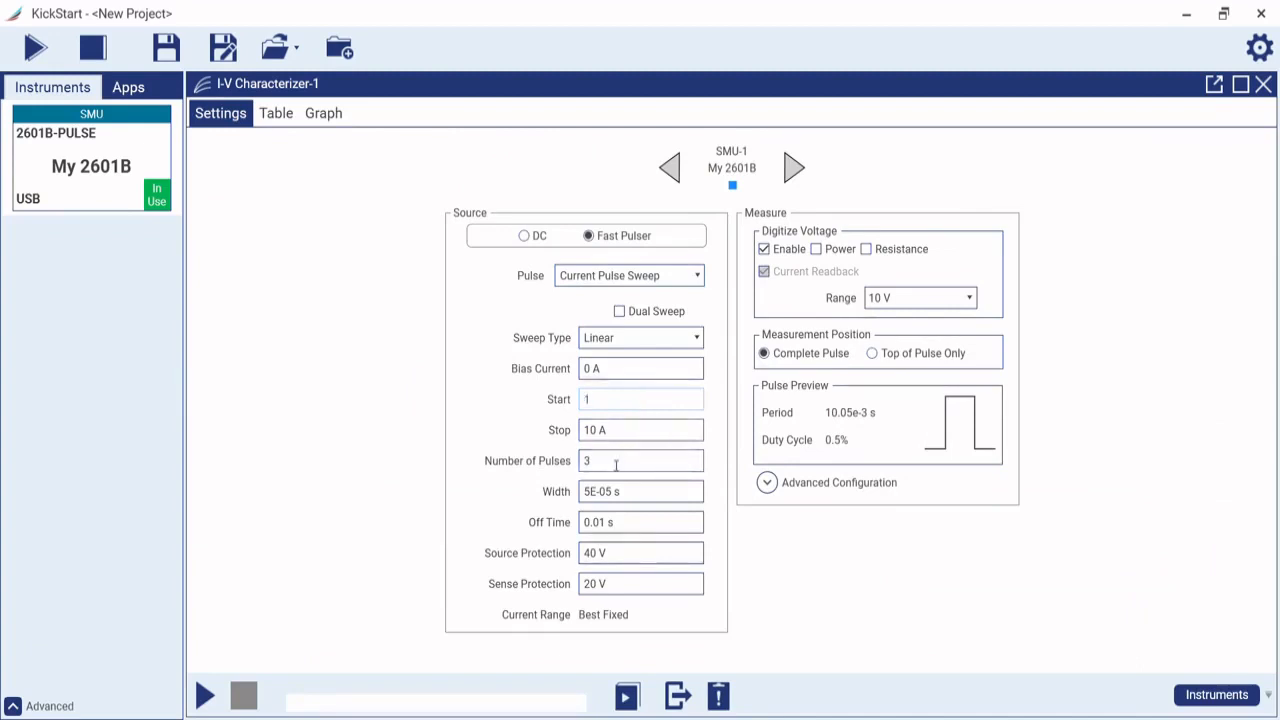
click(616, 464)
text(20)
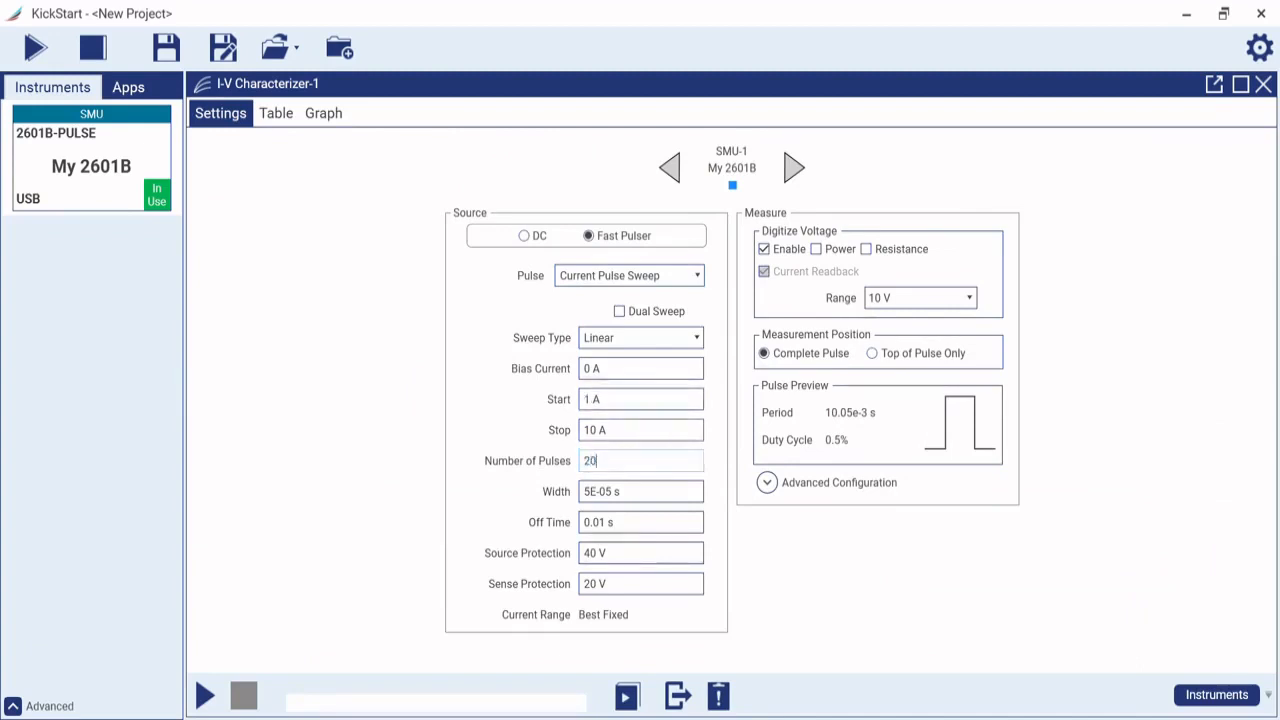
click(855, 614)
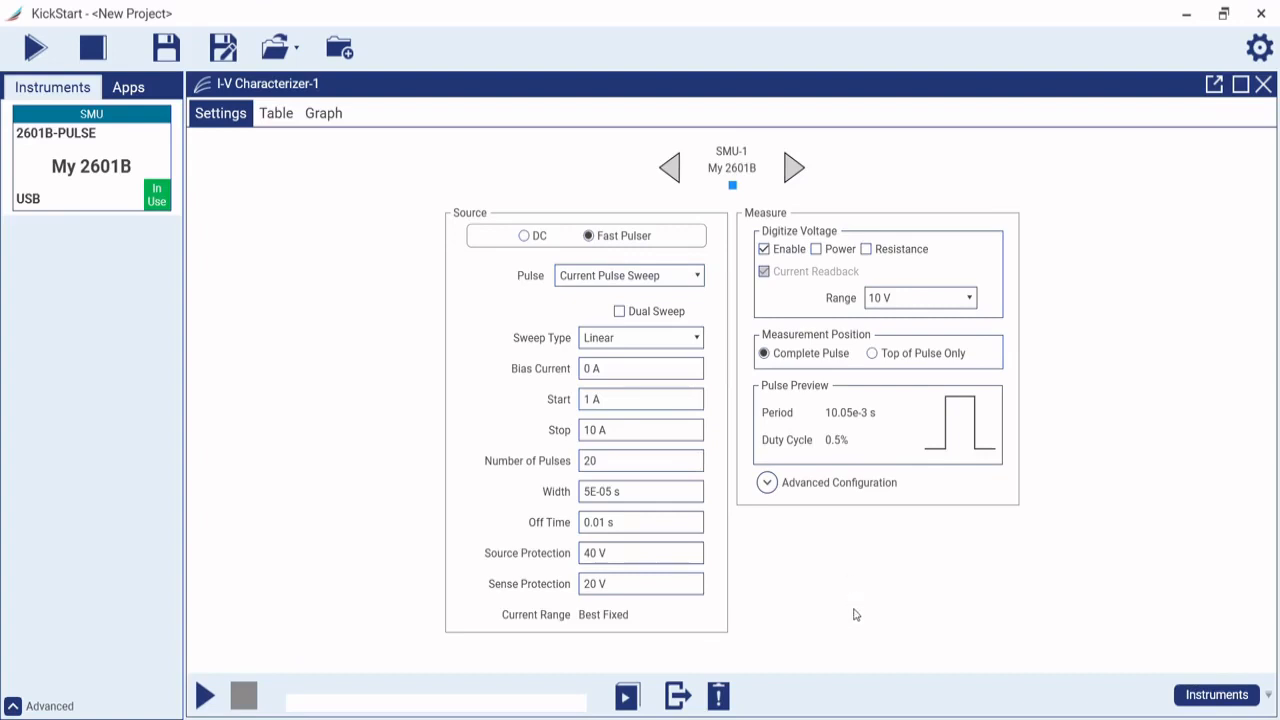
Restrict the measurement position to Top of Pulse Only with a measurement delay of 9E-06 s
click(872, 353)
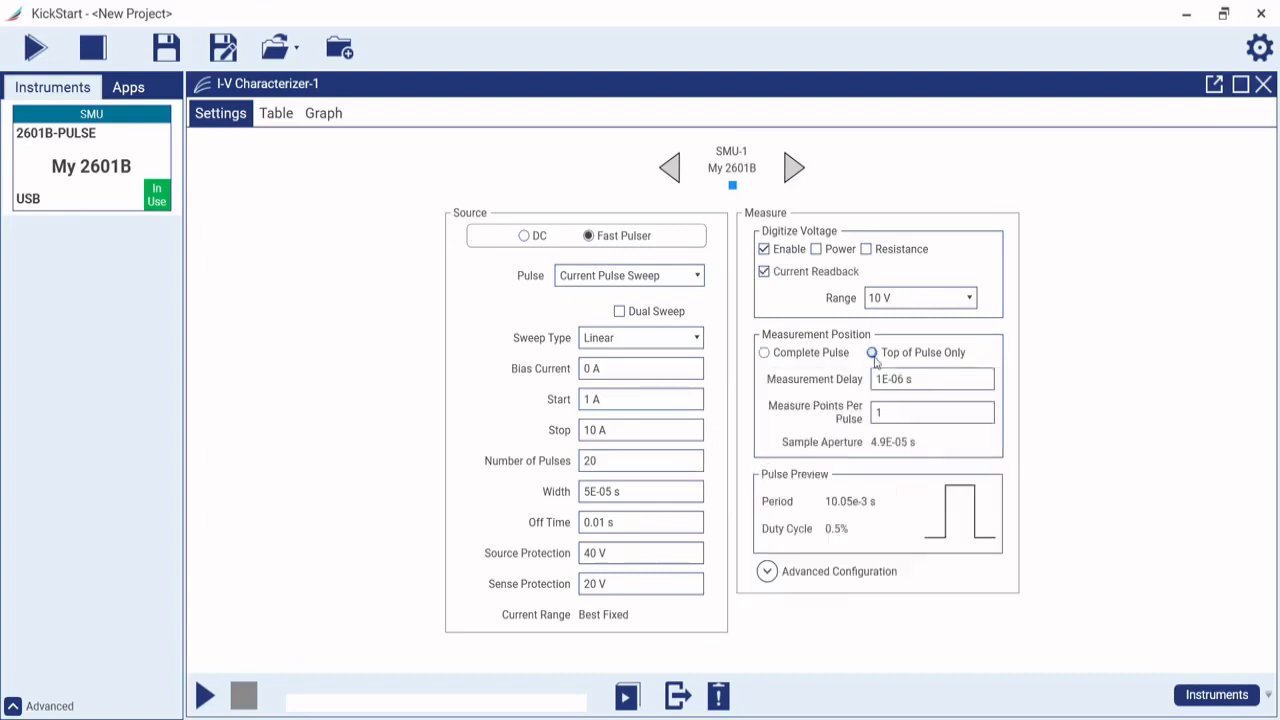
click(885, 382)
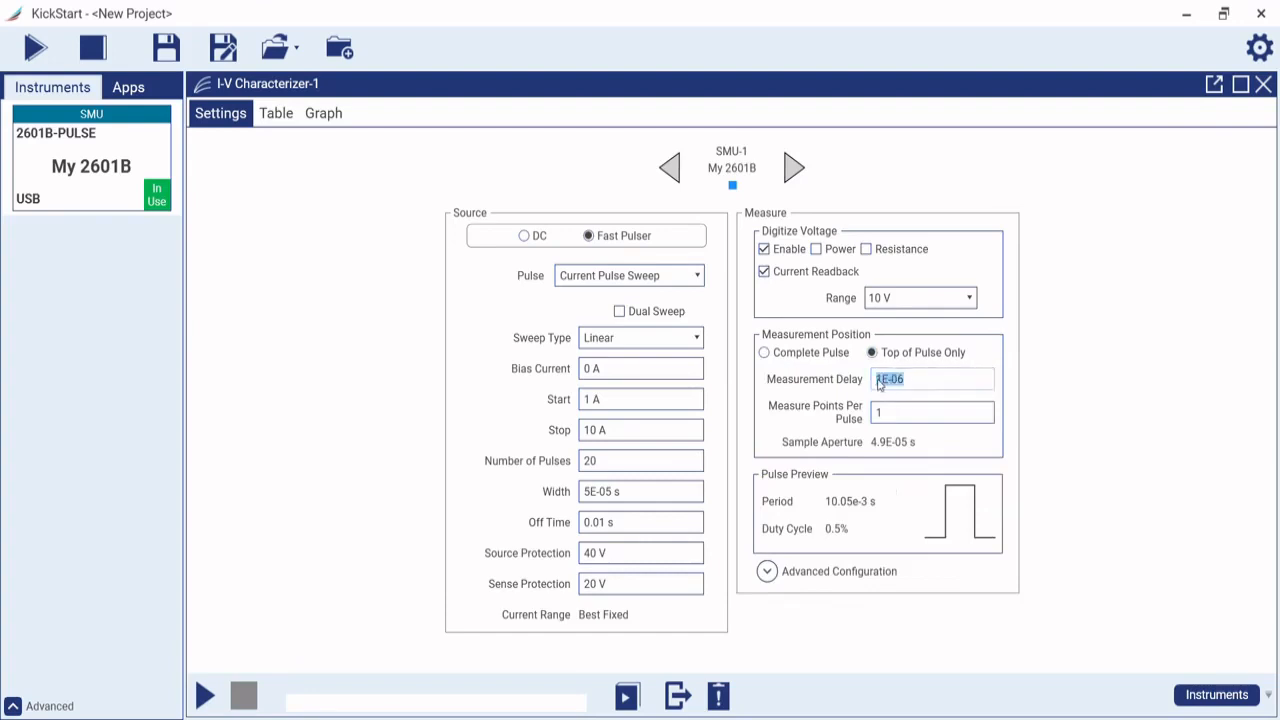
click(885, 385)
key(Delete)
text(9)
click(905, 420)
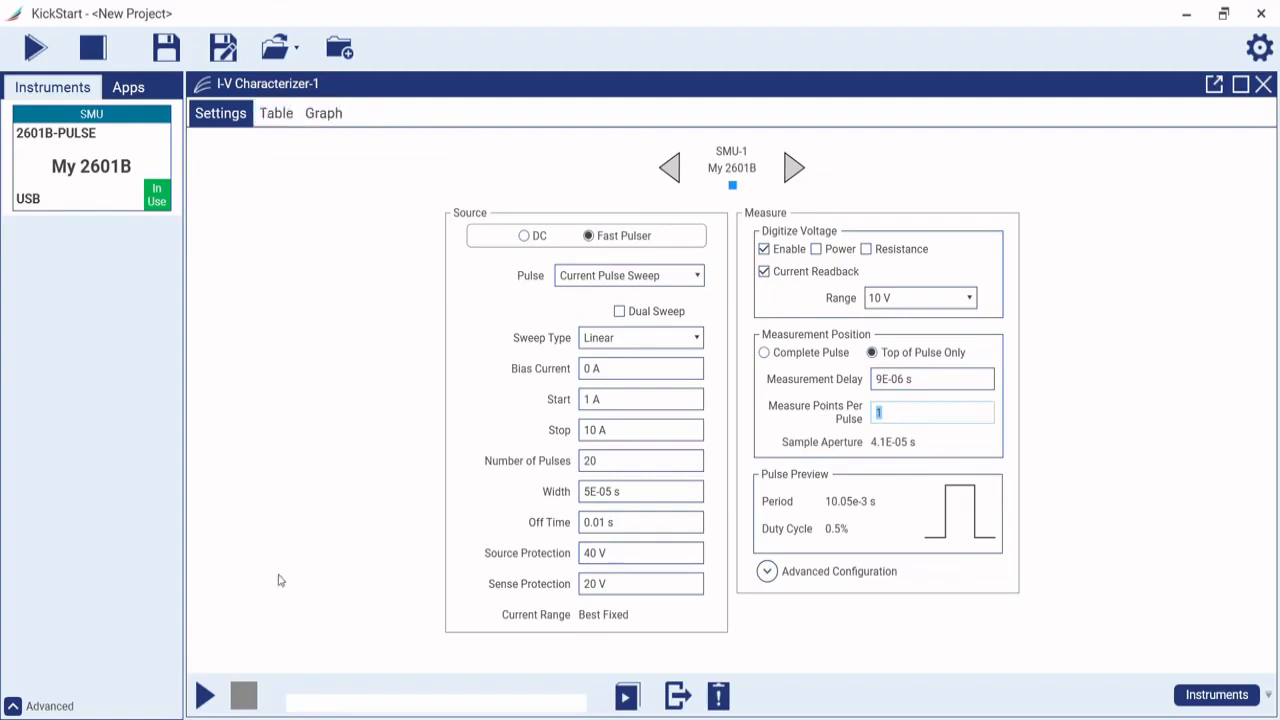
Run the current pulse sweep and review the time, current and voltage readings in the results table
click(206, 694)
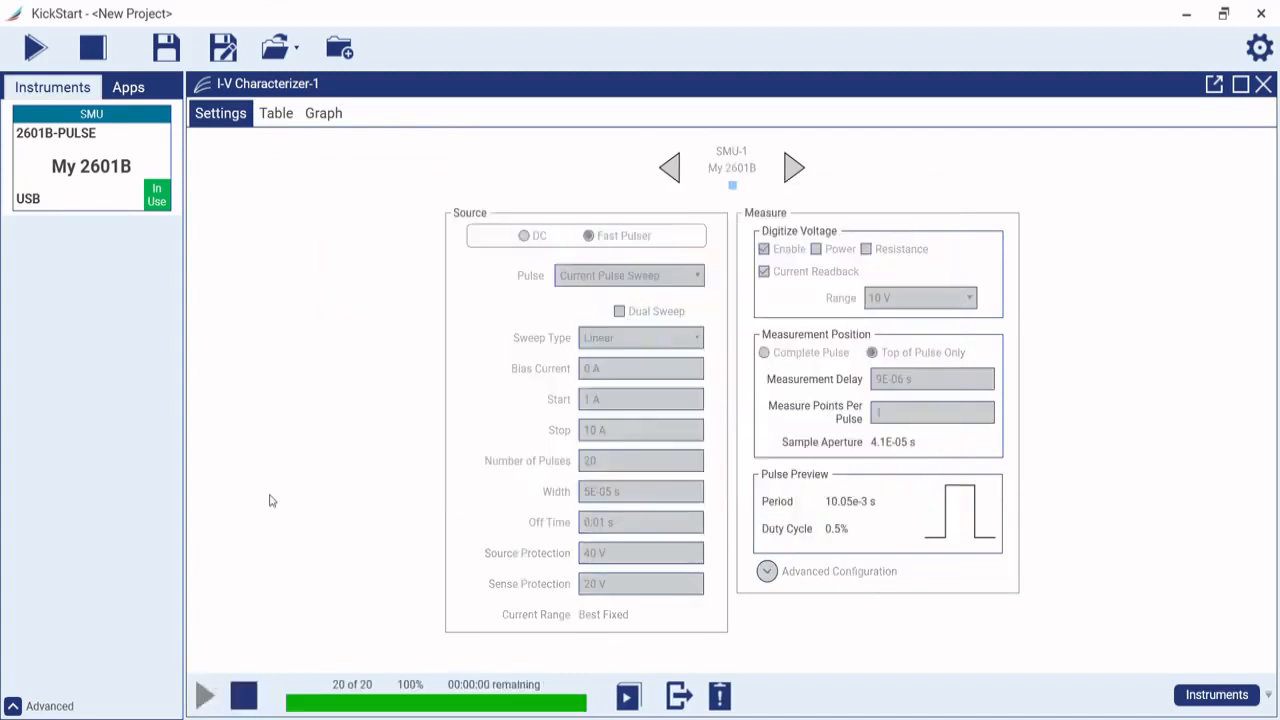
click(278, 115)
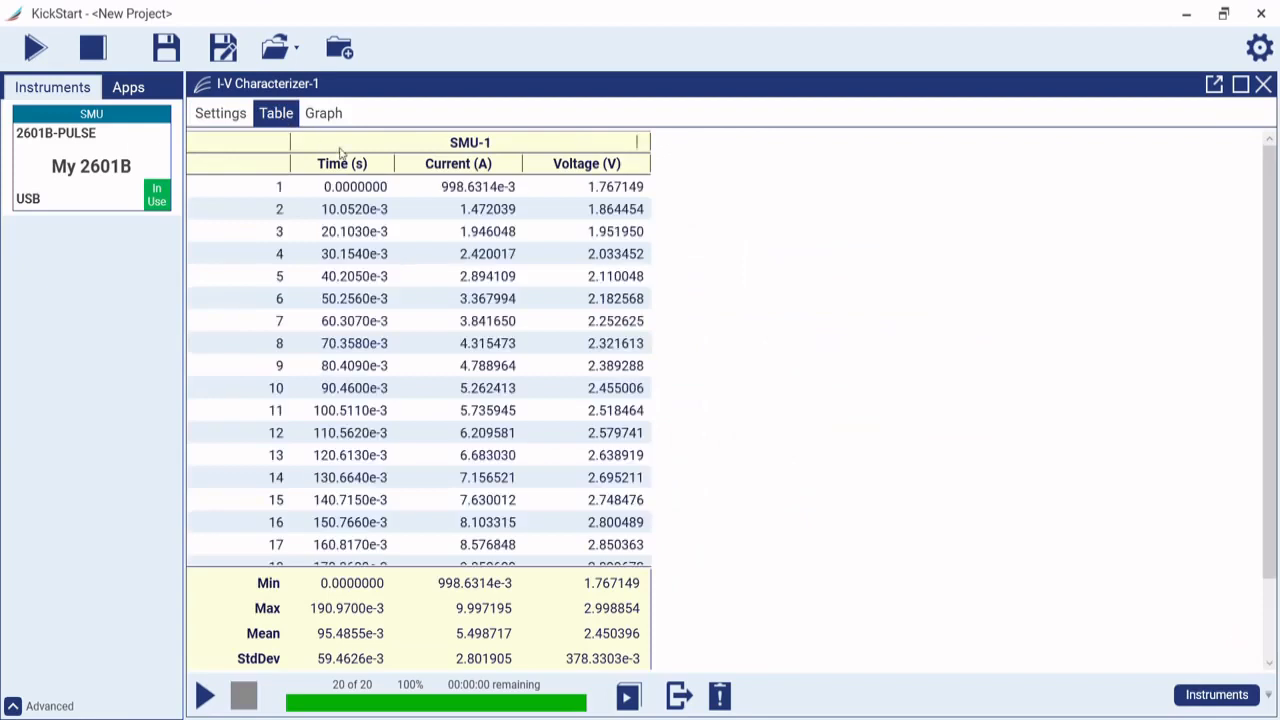
scroll(440, 370, down, 1)
scroll(452, 458, up, 1)
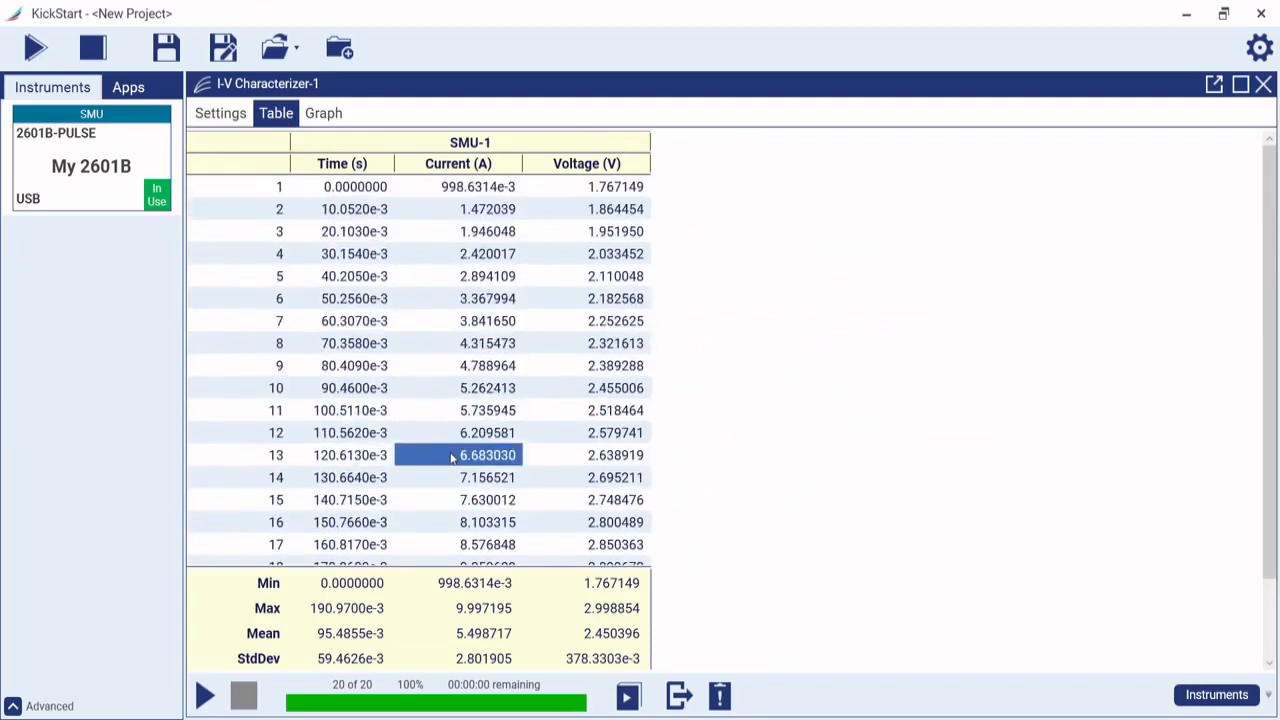
Plot the sweep's voltage against SMU-1 Current, scaled to fit the data
click(325, 114)
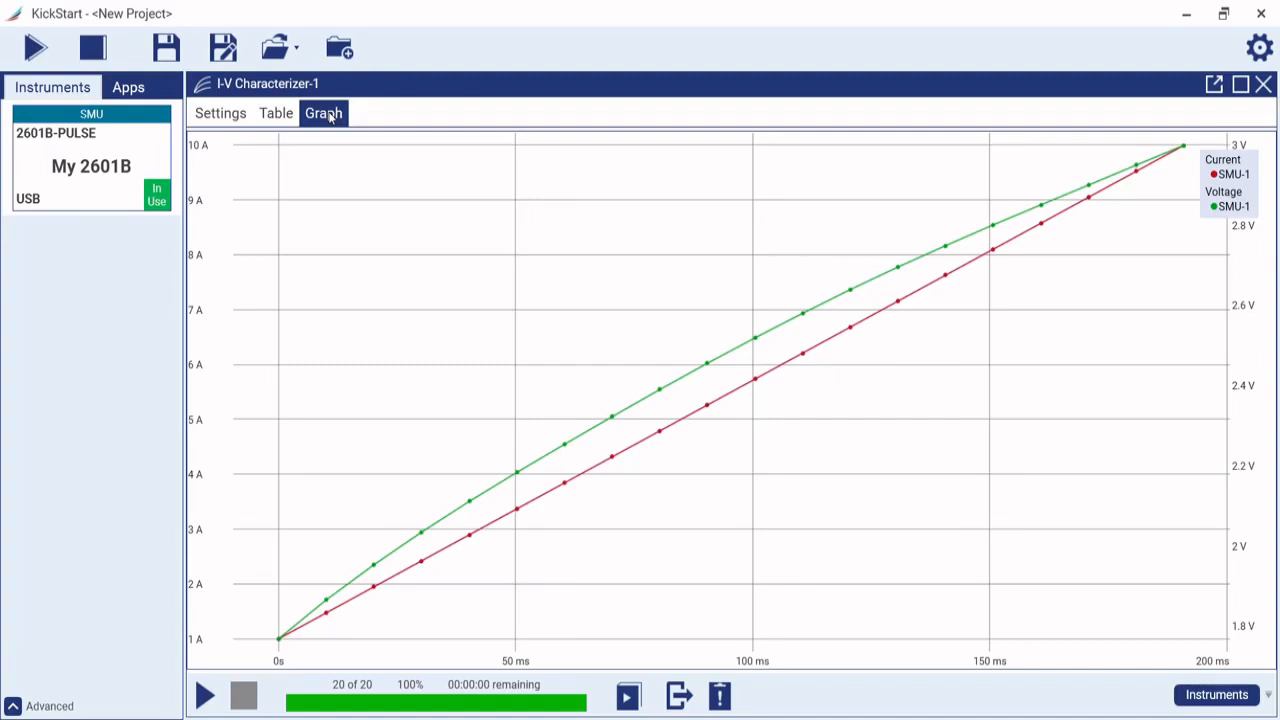
mouse_move(635, 665)
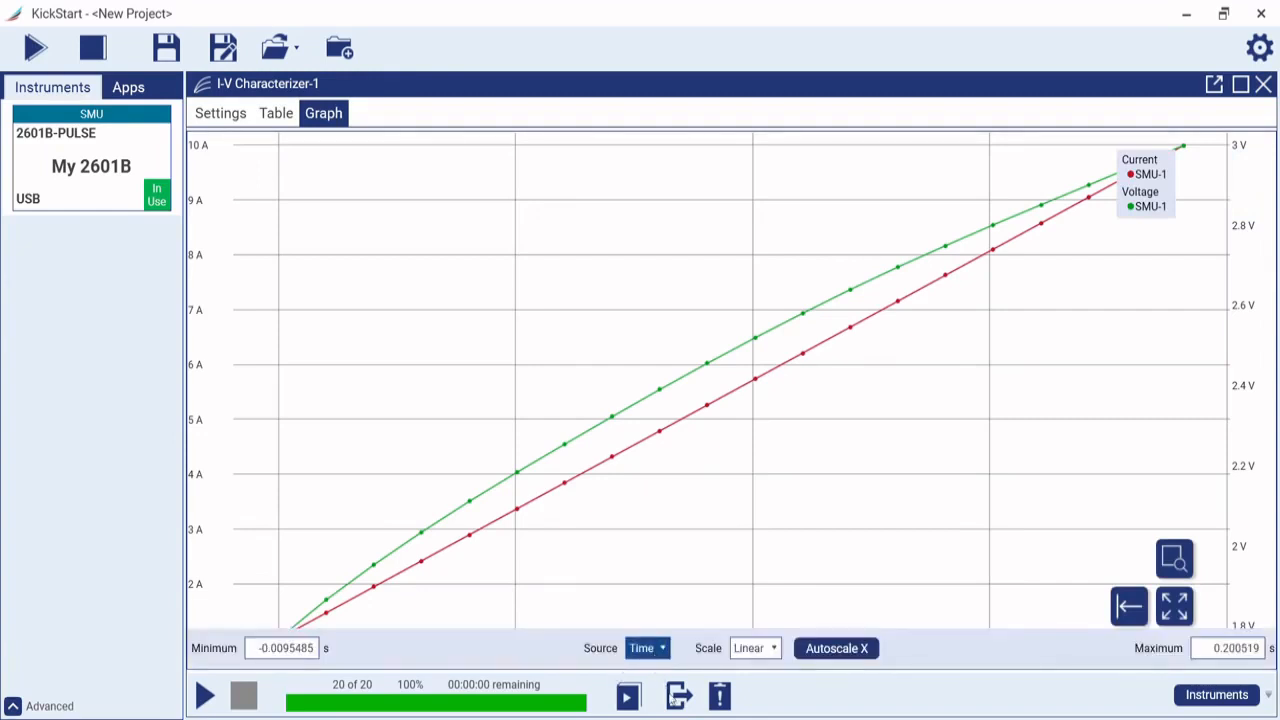
click(672, 700)
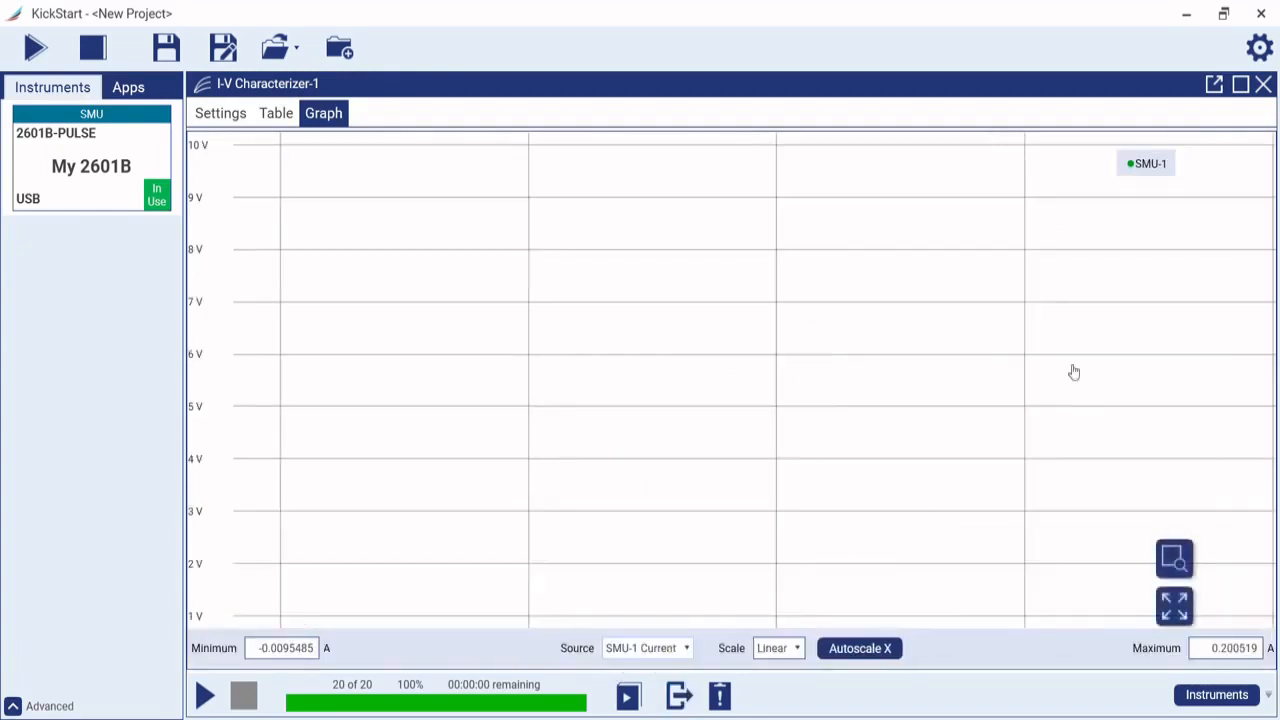
click(1174, 606)
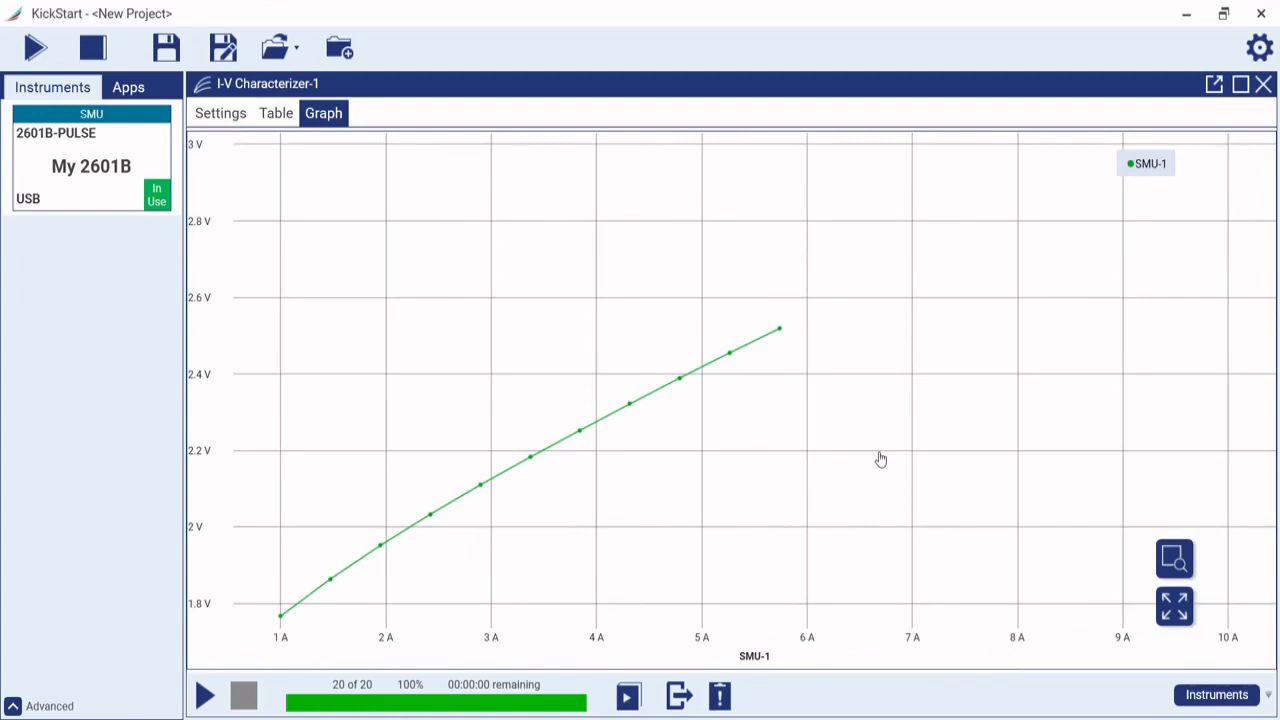
Set the measurement position to Complete Pulse and rerun the current pulse sweep
click(222, 115)
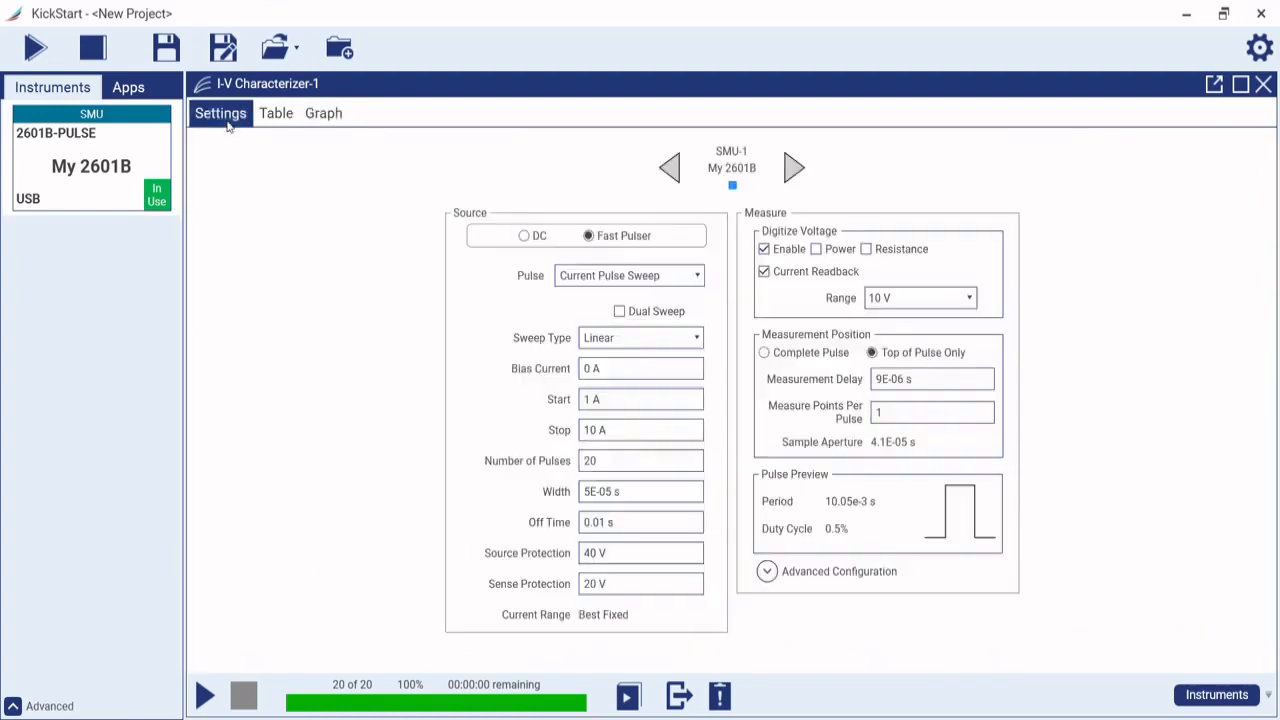
click(777, 358)
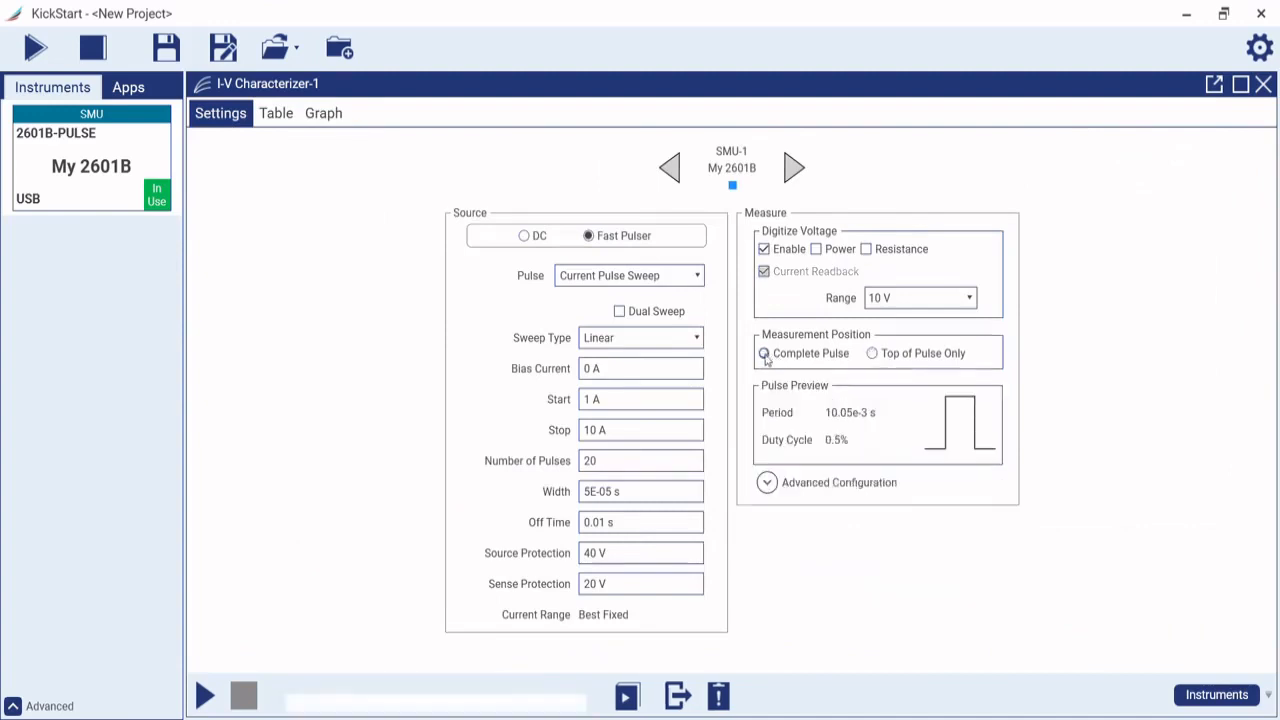
click(207, 697)
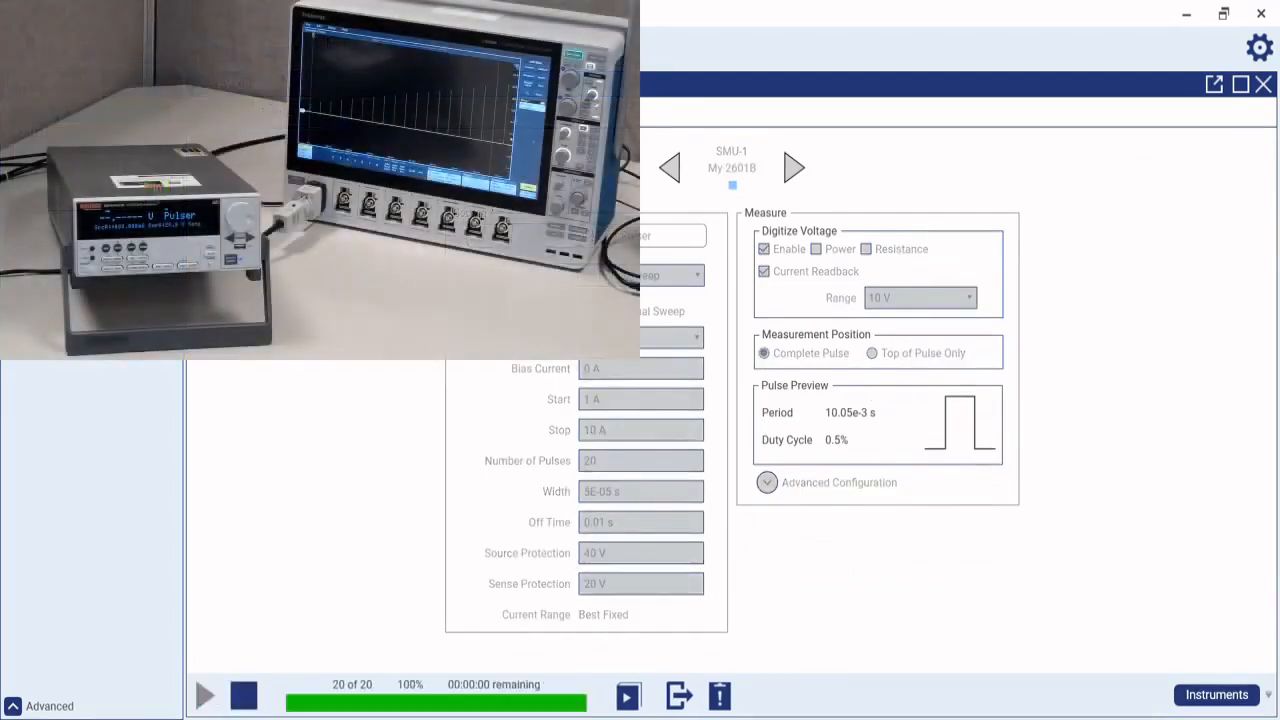
Graph the complete-pulse sweep's voltage with Time as the X-axis source and autoscale the plot
click(326, 114)
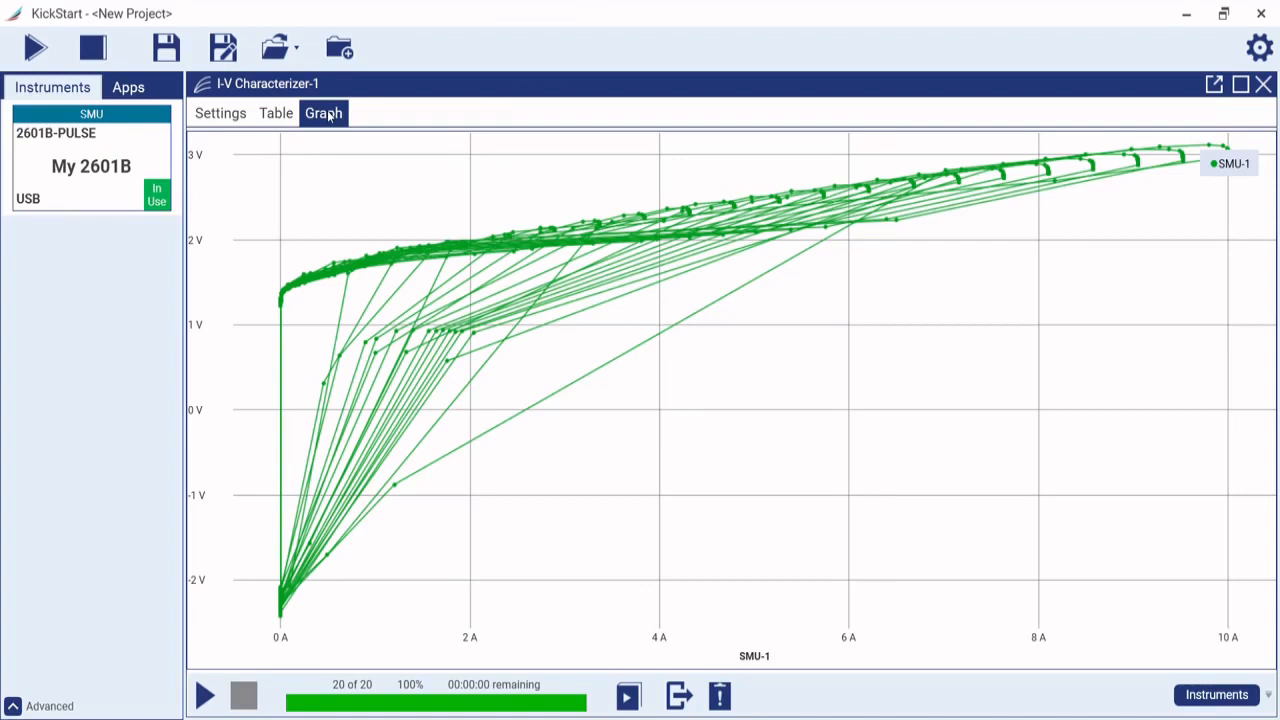
click(645, 651)
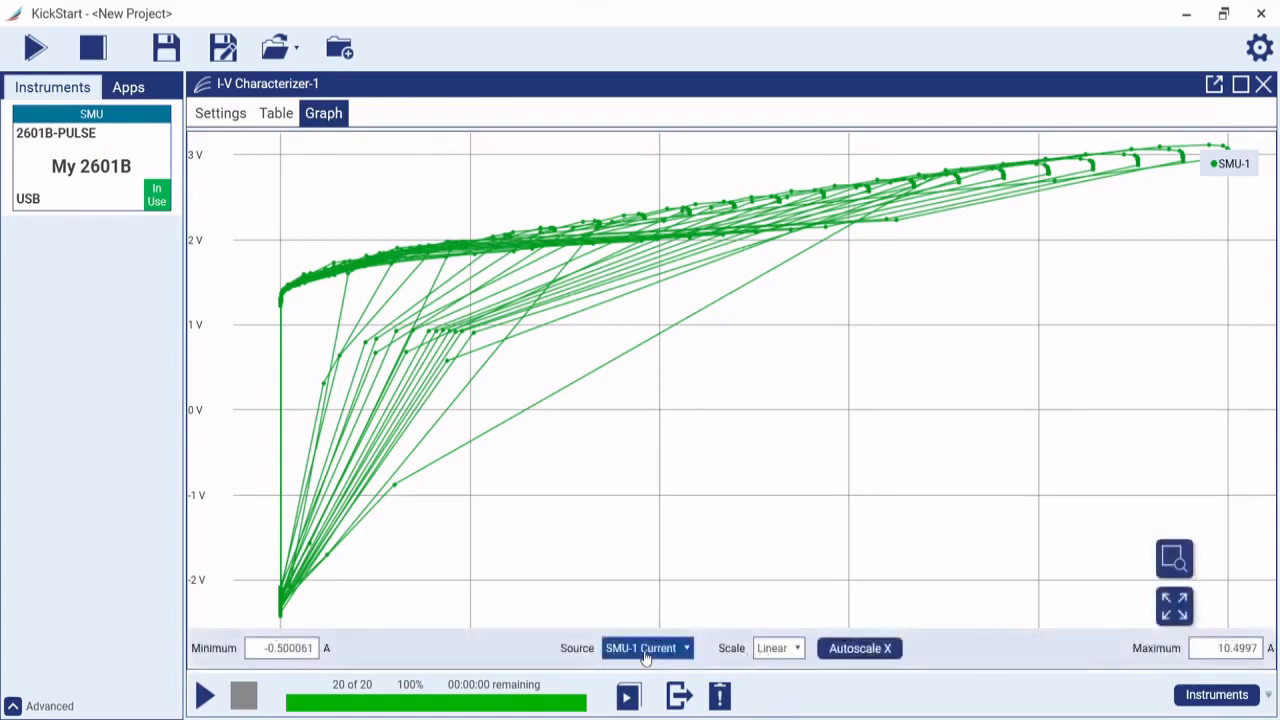
click(643, 682)
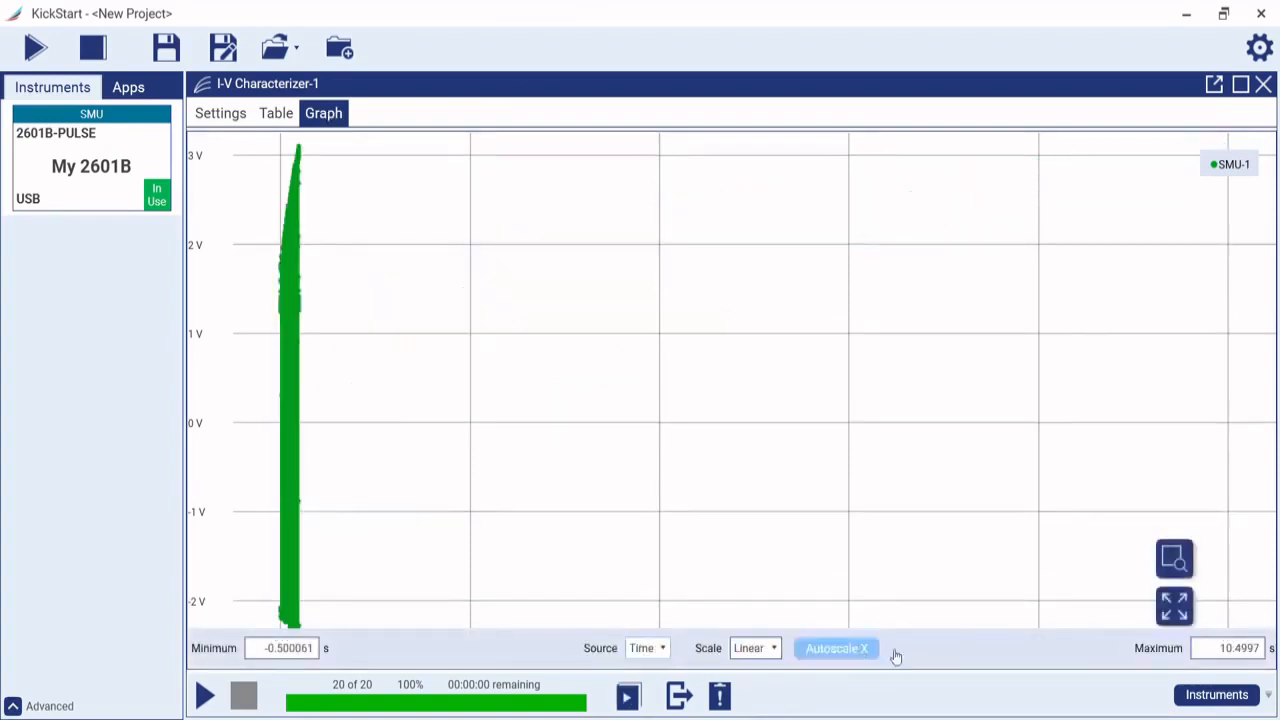
click(1170, 612)
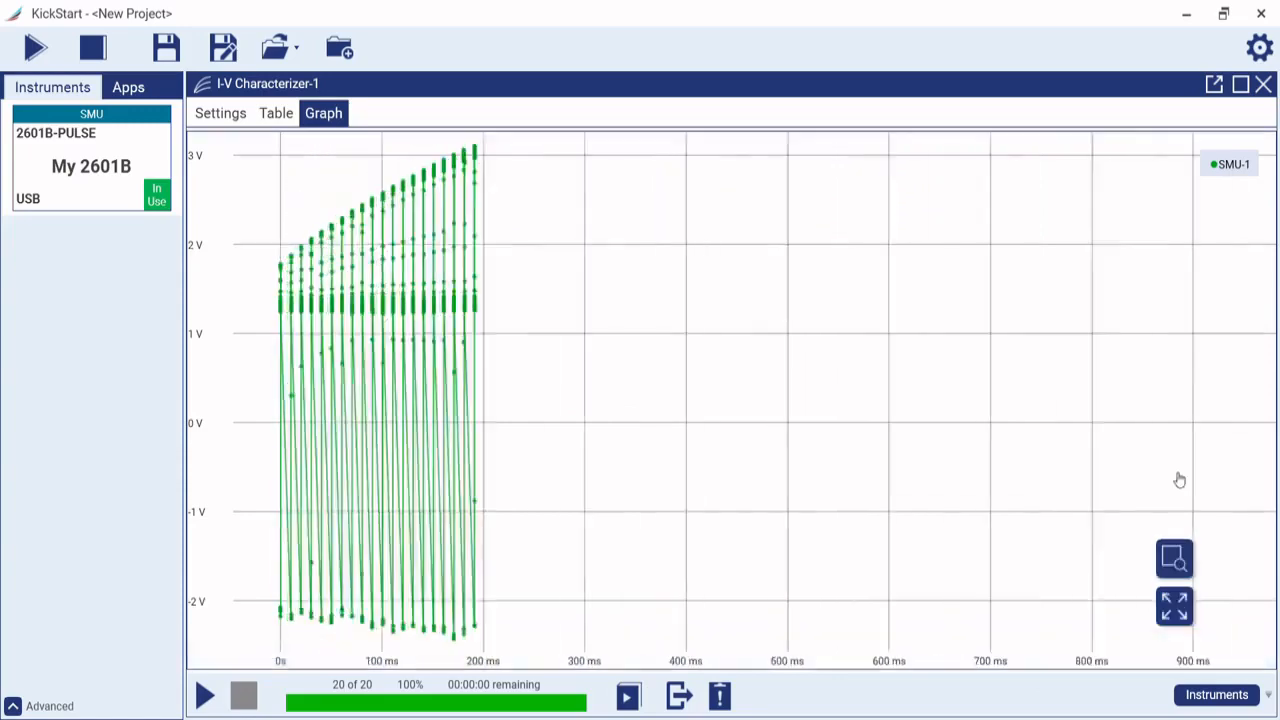
Plot the sweep's current against time in place of the voltage and autoscale the graph
mouse_move(1230, 185)
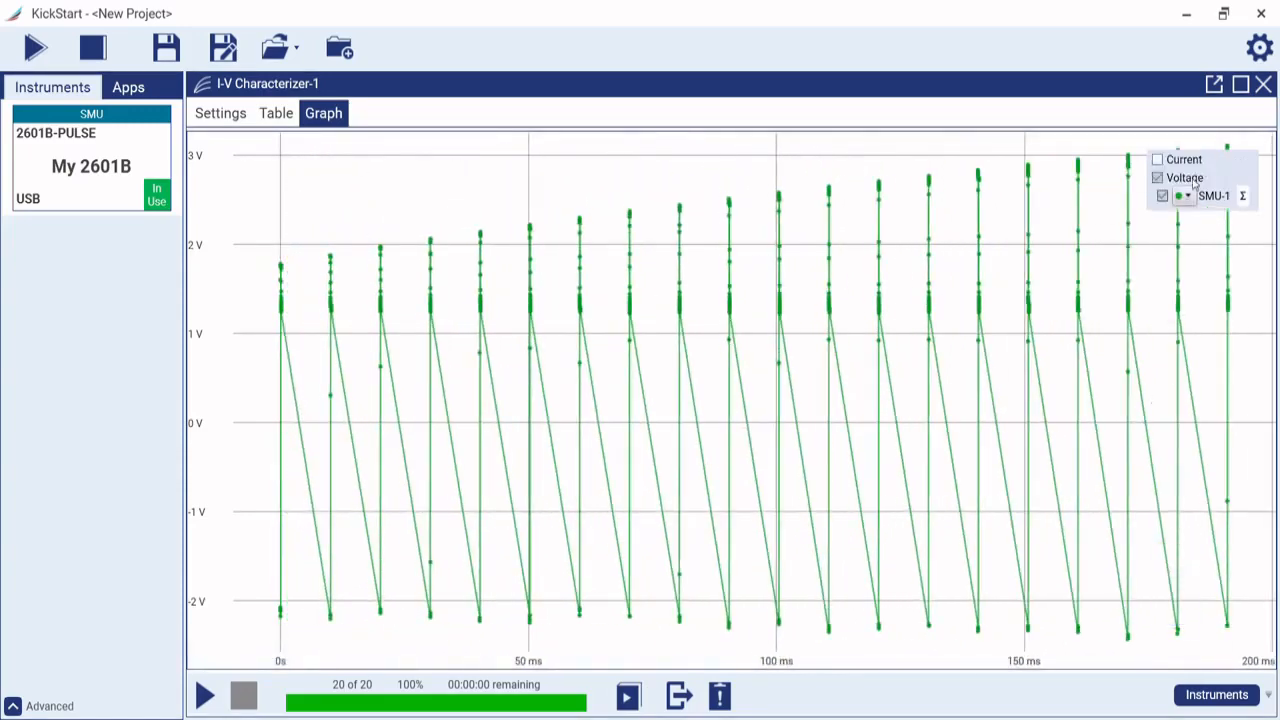
click(1157, 160)
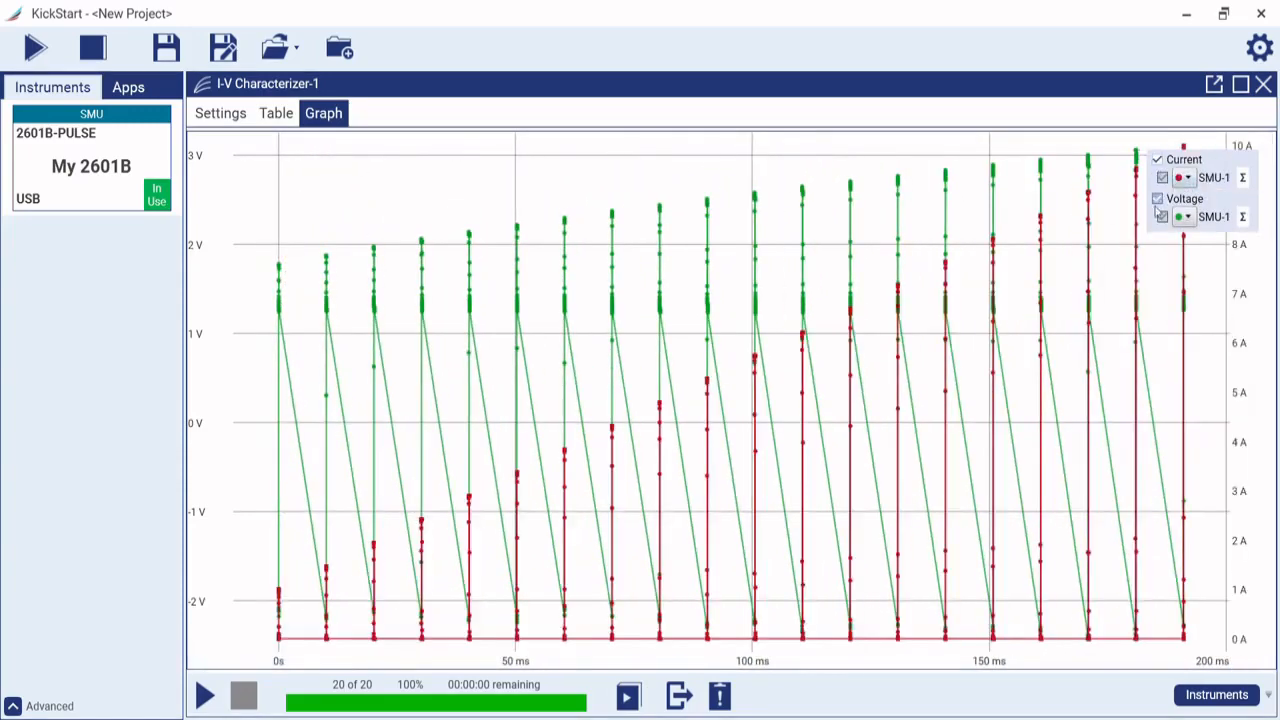
click(1160, 212)
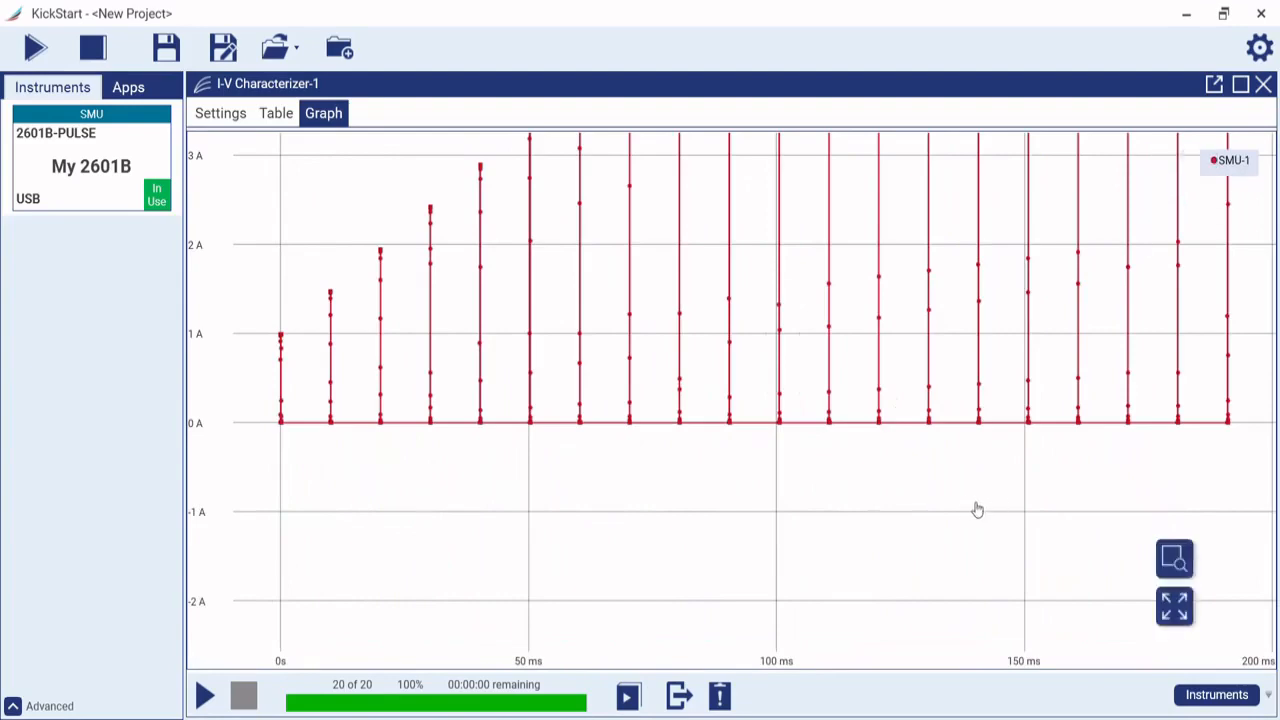
click(1174, 606)
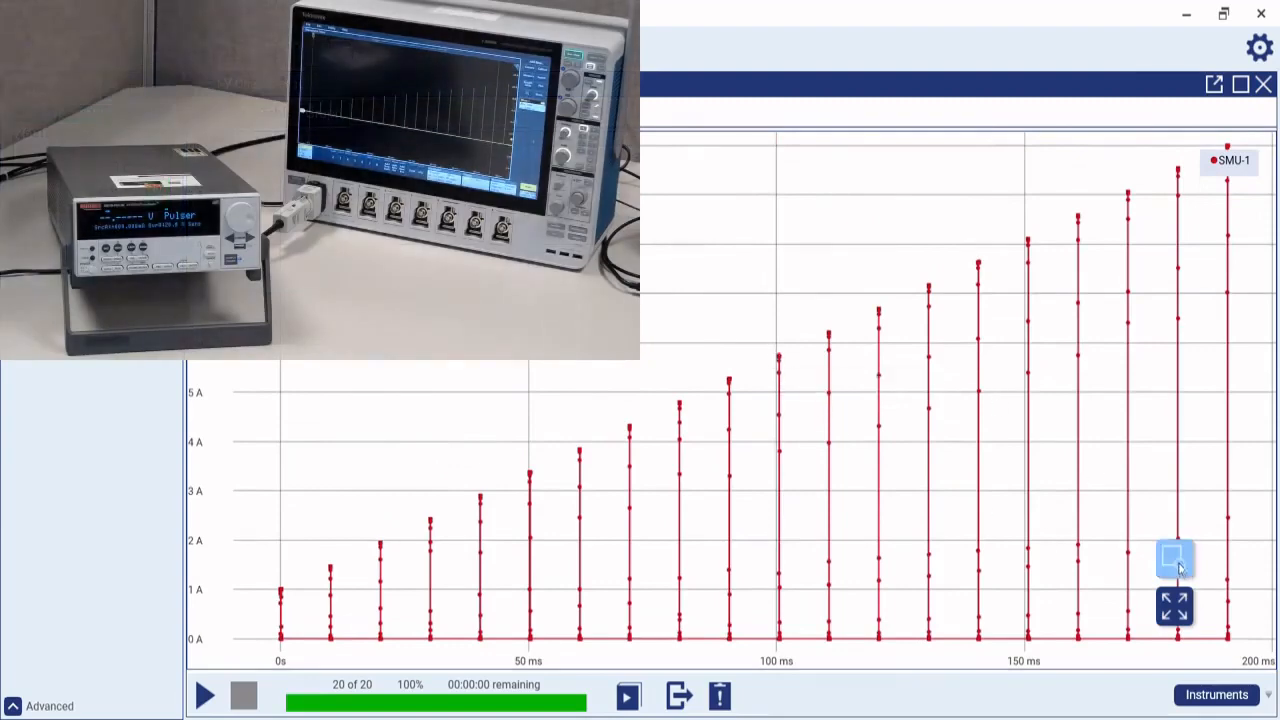
Magnify the single current pulse just after 100 ms until its rising edge, flat top and falling edge can be examined
click(1175, 565)
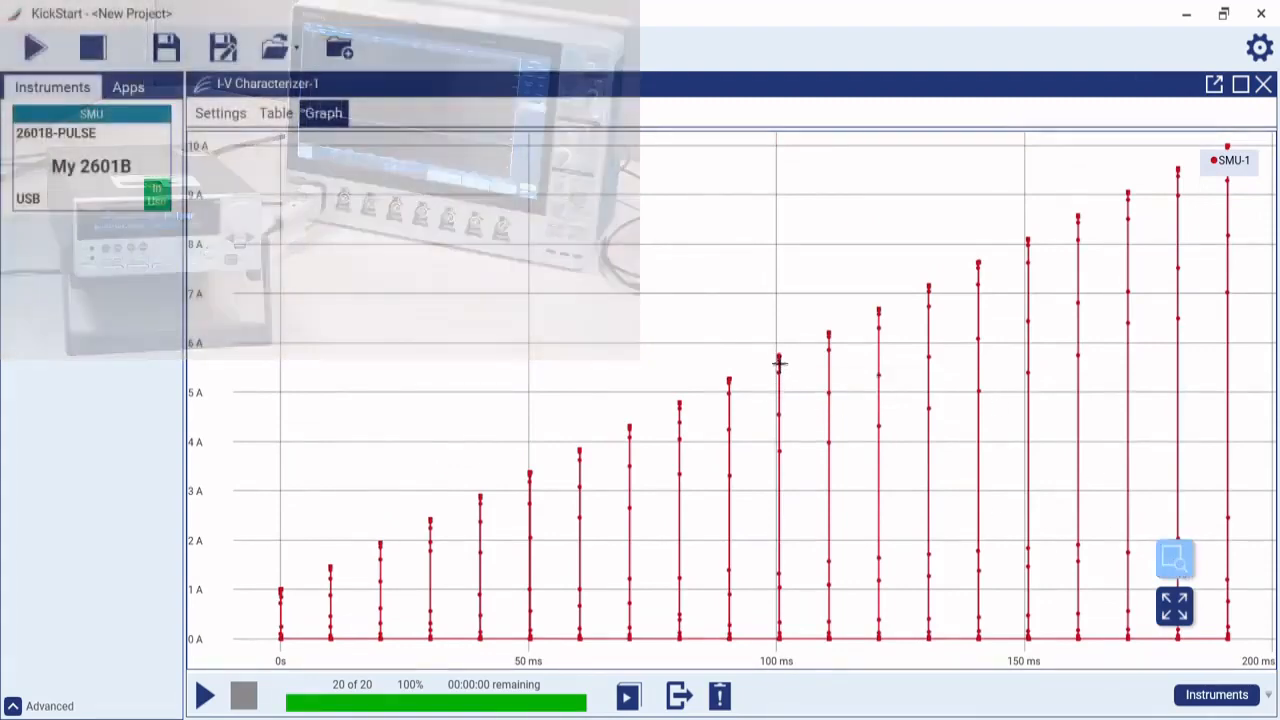
drag(779, 355, 797, 661)
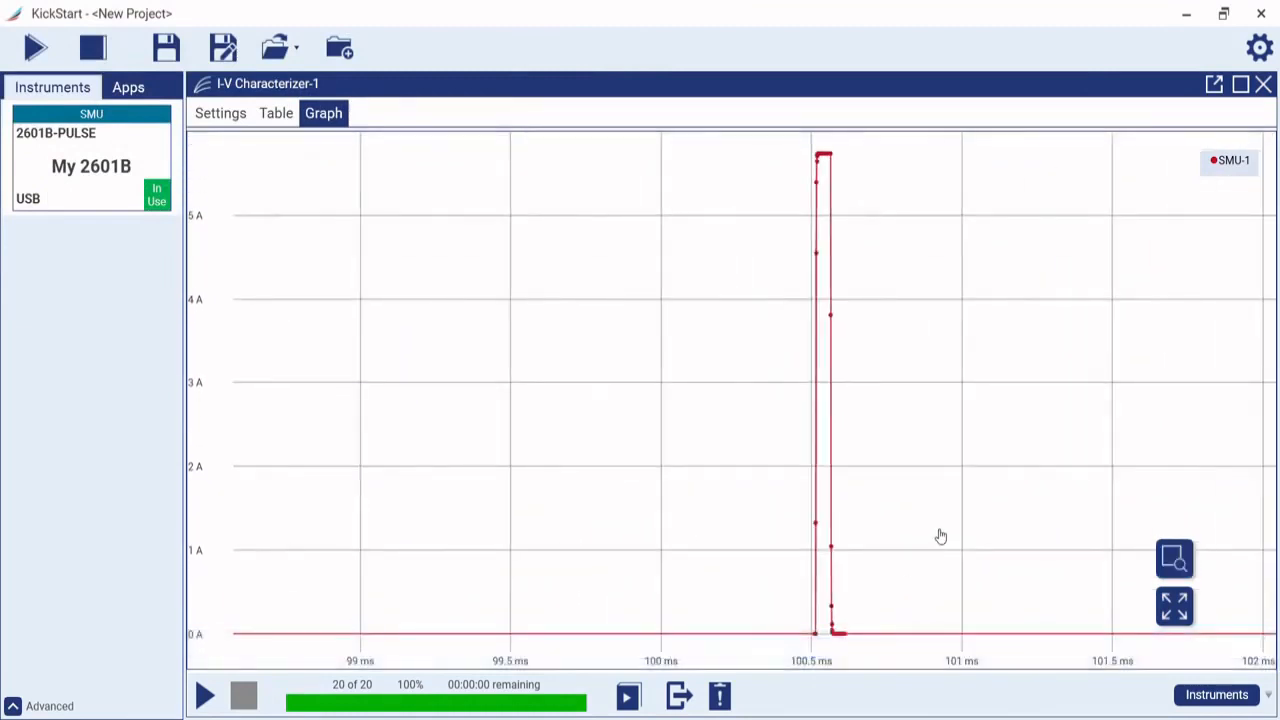
mouse_move(804, 182)
mouse_down()
mouse_move(848, 219)
mouse_move(793, 185)
mouse_up()
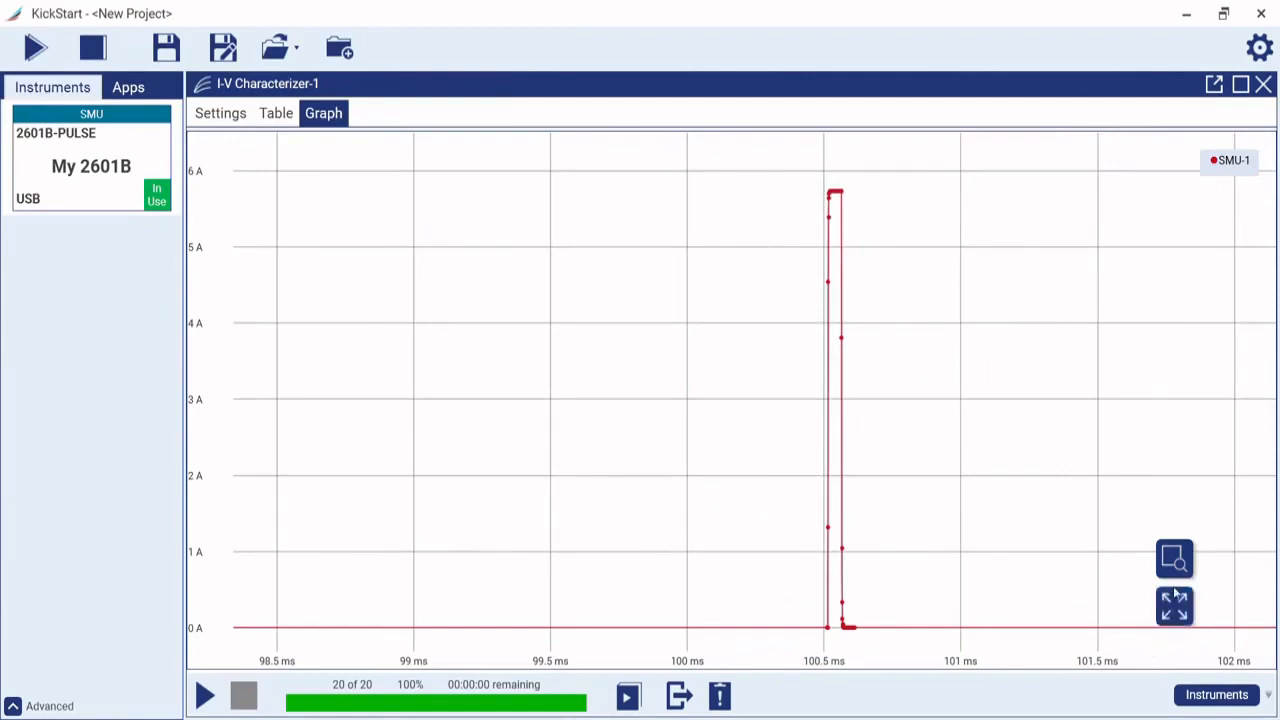
click(1174, 558)
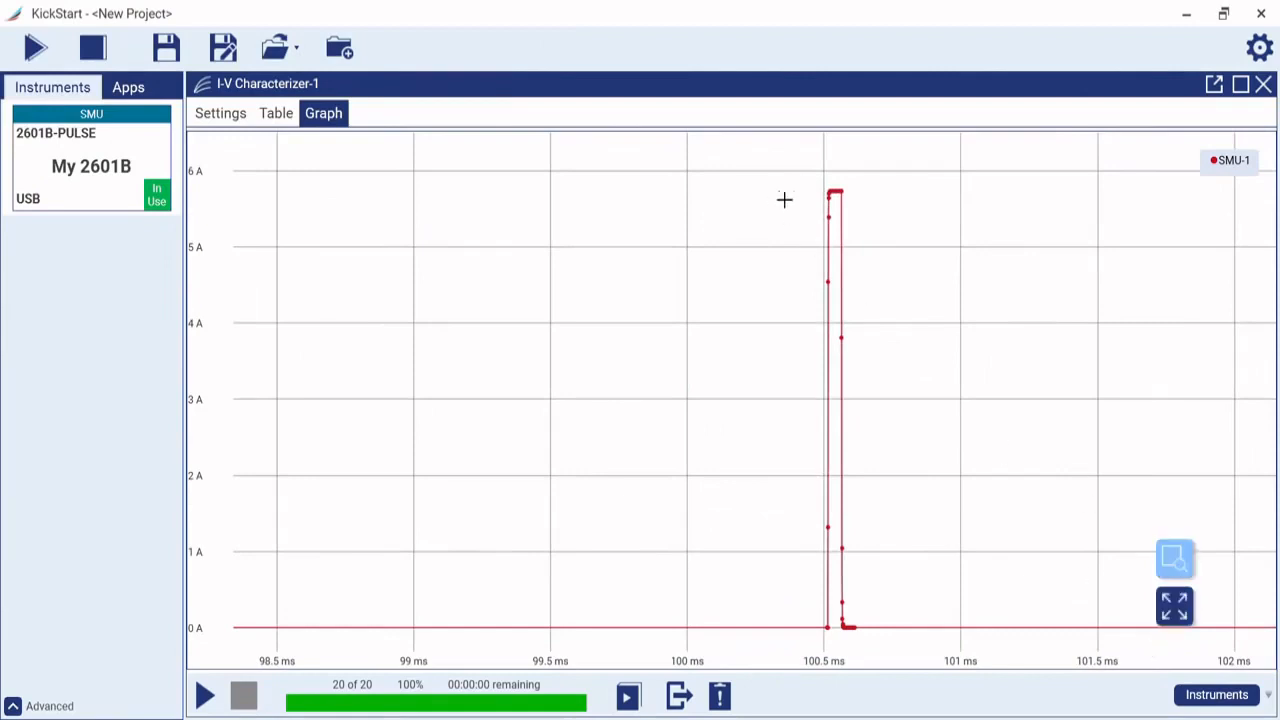
drag(813, 189, 888, 646)
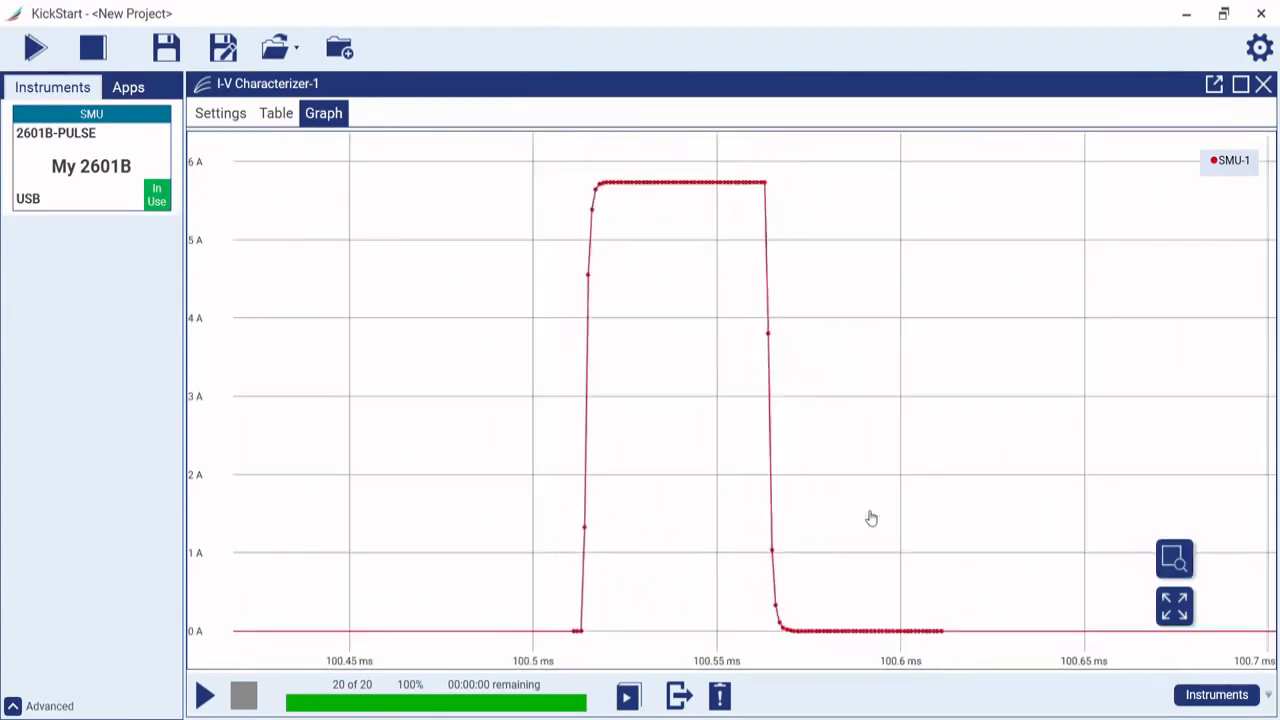
Add the SMU-1 voltage trace to the magnified current pulse graph
scroll(872, 518, down, 1)
mouse_move(1225, 163)
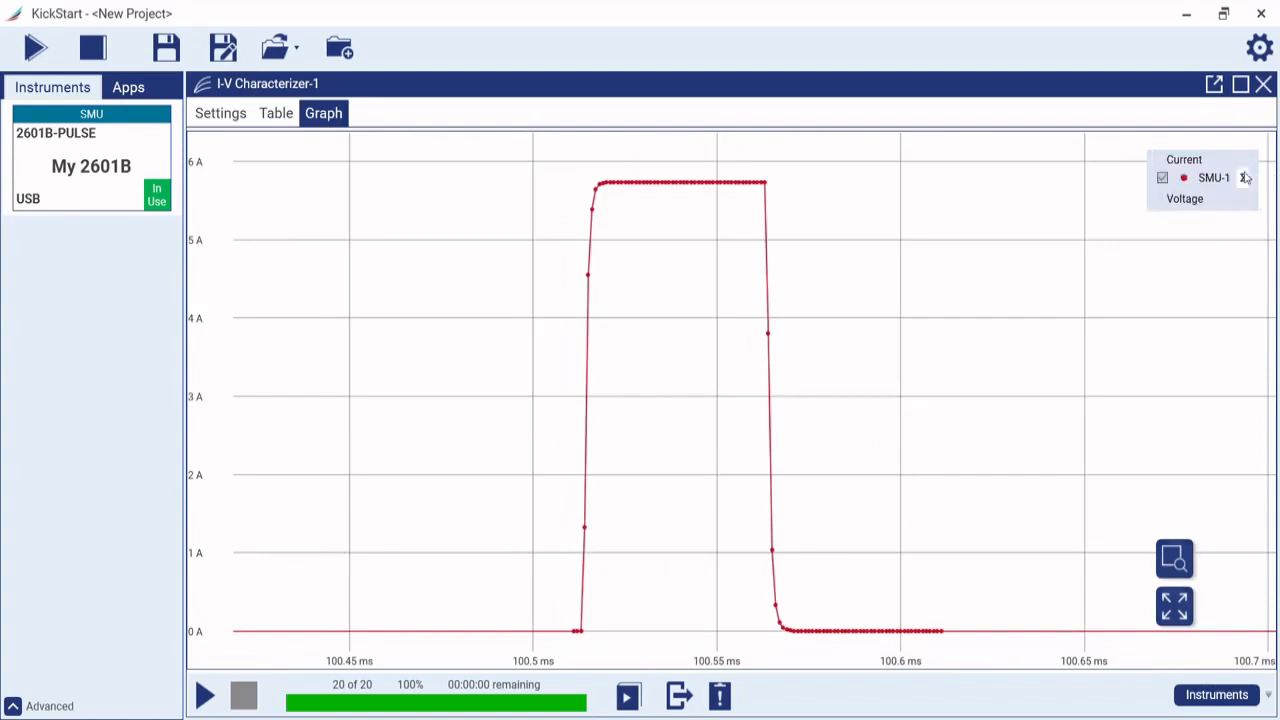
click(1158, 199)
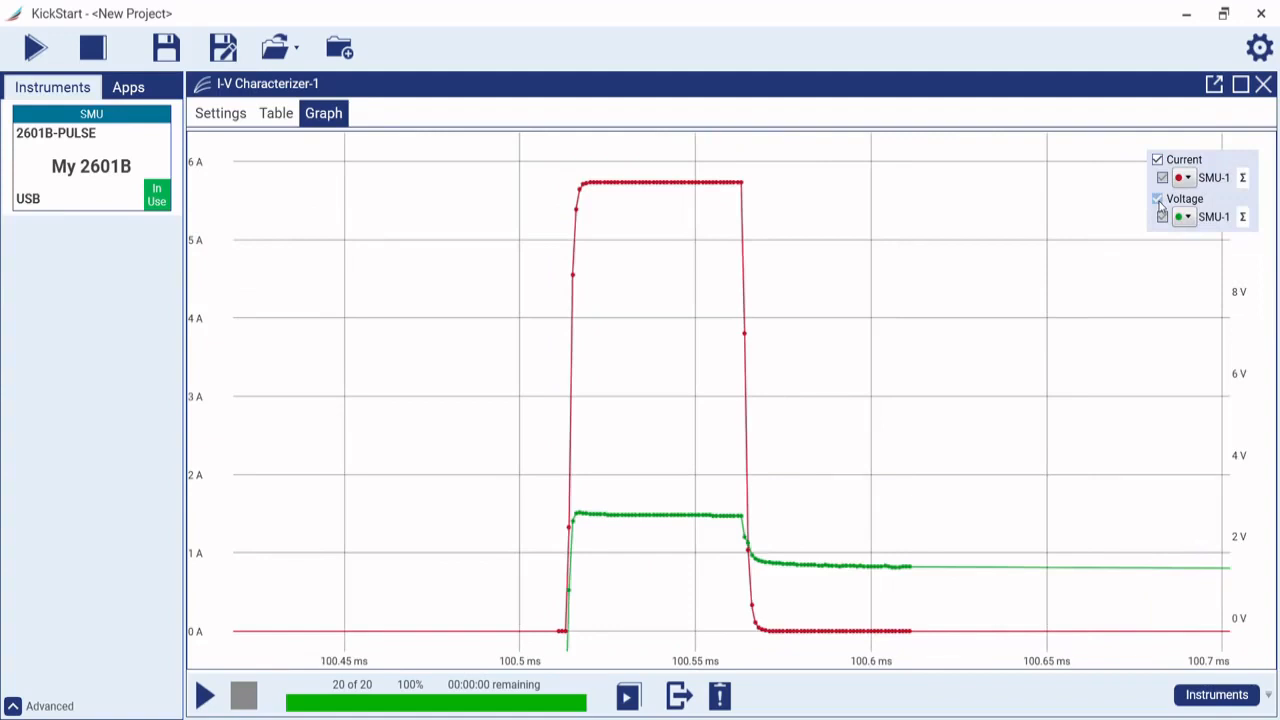